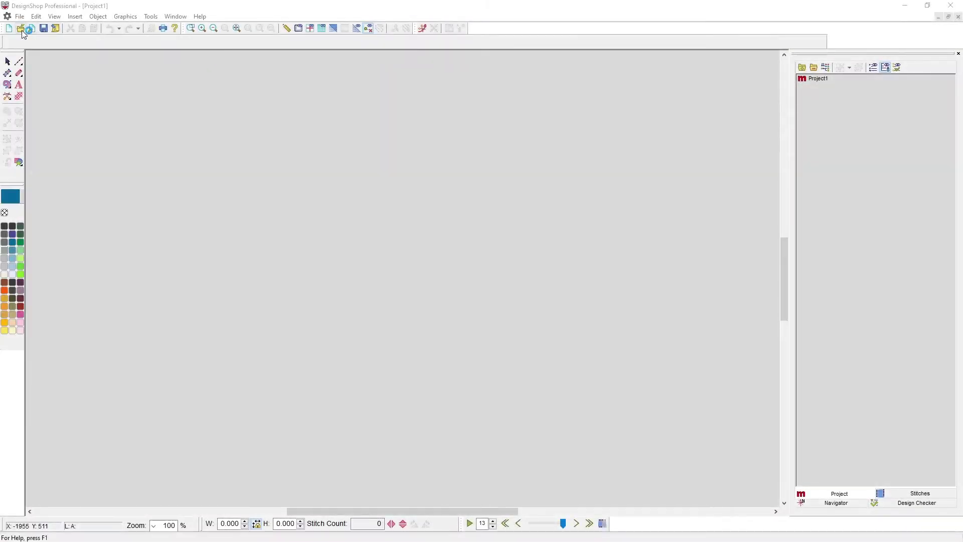
# - Open the Fills.bmp image from the Graphics folder as the digitizing backdrop
pyautogui.click(21, 30)
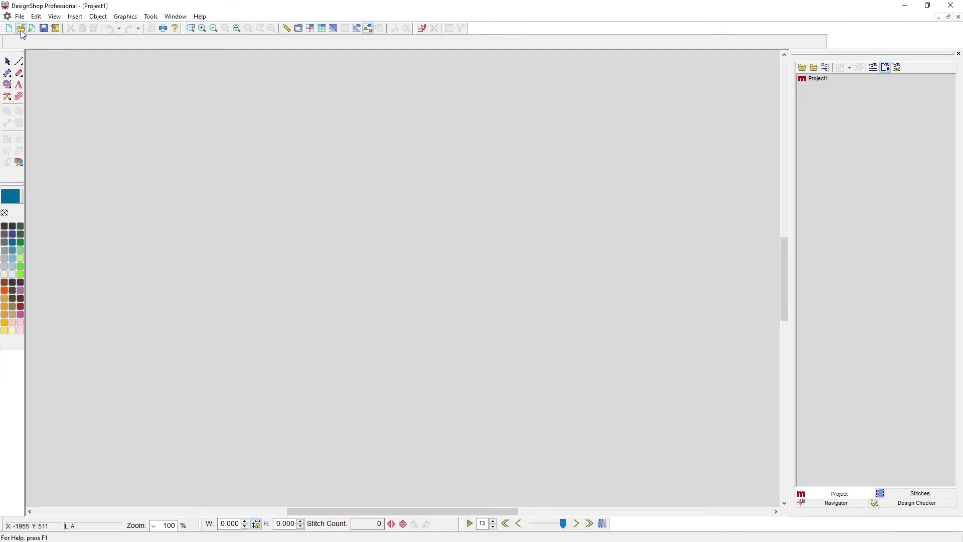
pyautogui.moveTo(728, 182); pyautogui.dragTo(442, 132)
pyautogui.scroll(-1, 390, 262)
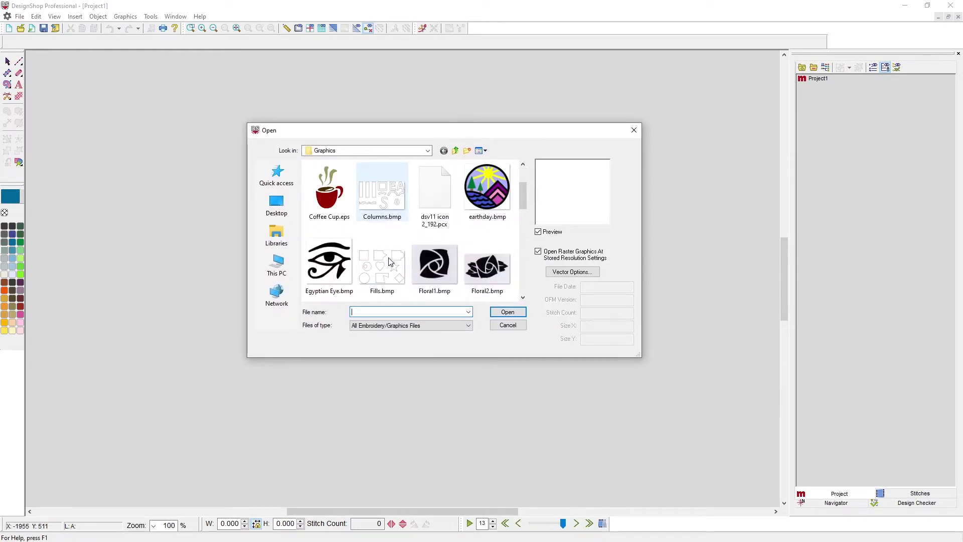
pyautogui.scroll(-1, 388, 251)
pyautogui.click(384, 205)
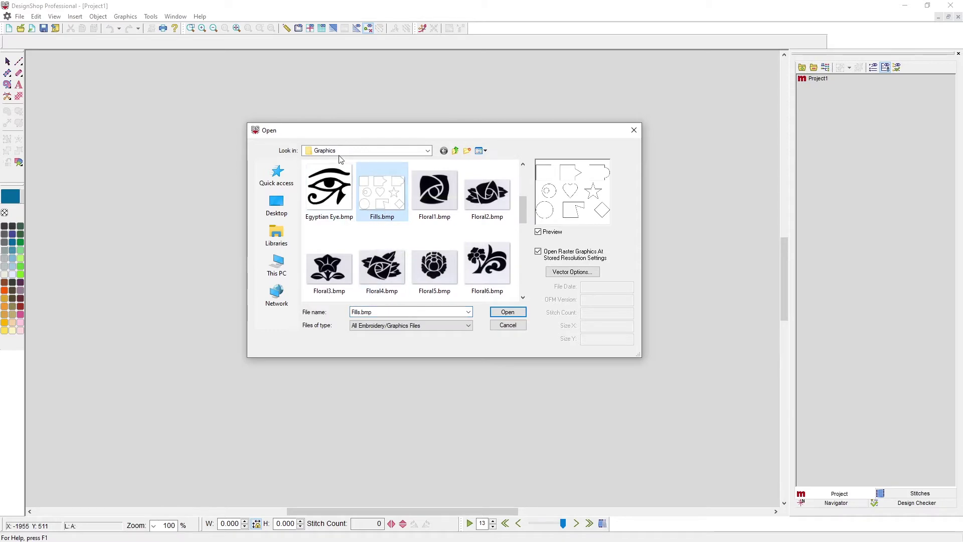
pyautogui.click(503, 312)
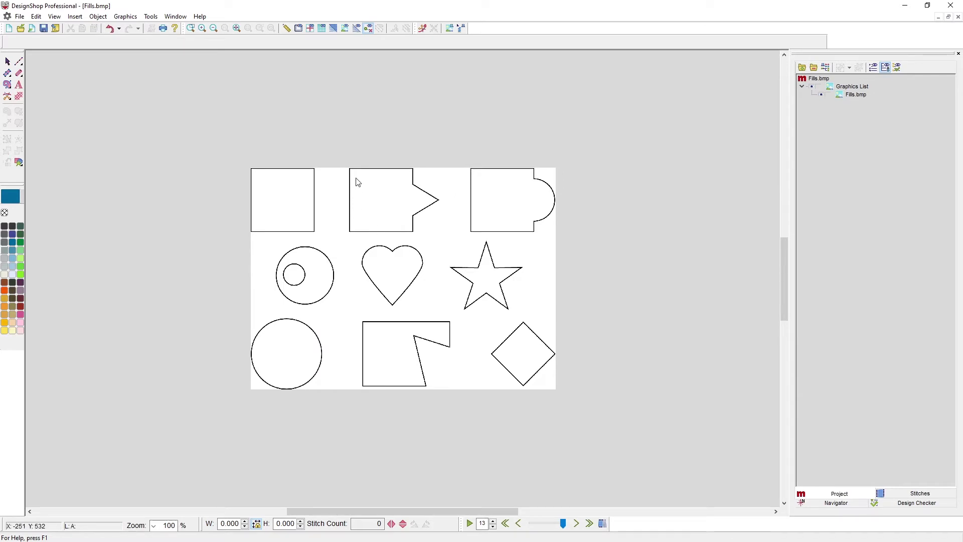
# - Trace the plain square in the top row with a traditional-mode Complex Fill, placing straight points at its four corners and closing the outline
pyautogui.scroll(2, 310, 229)
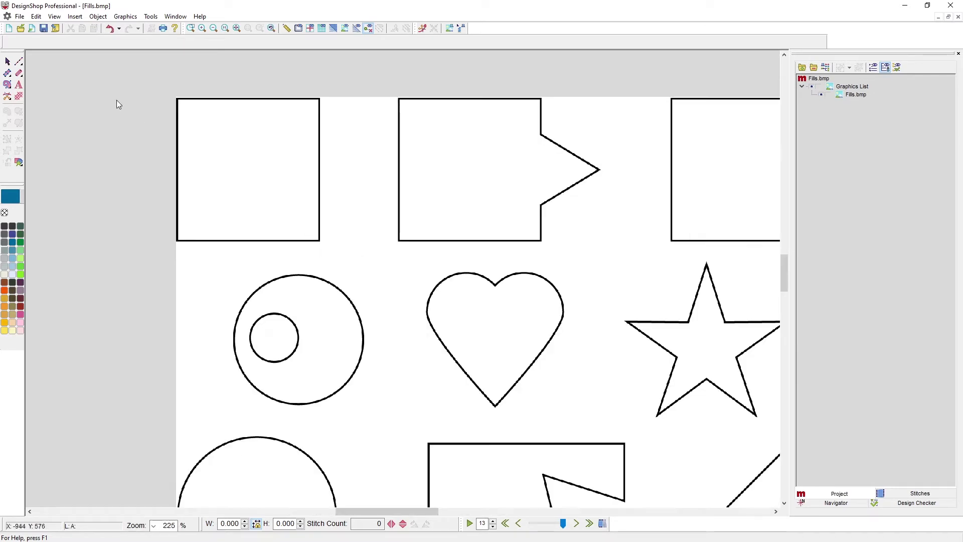
pyautogui.click(8, 85)
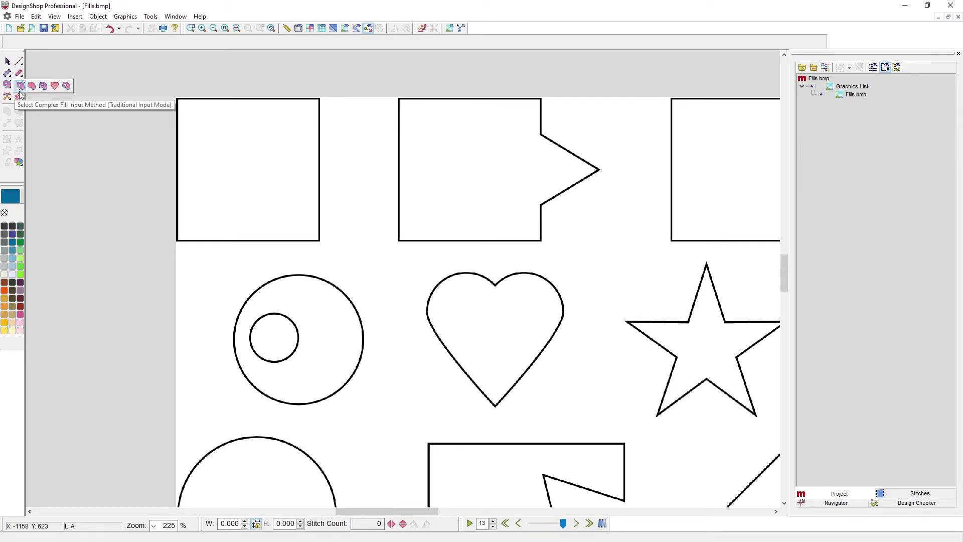
pyautogui.click(20, 86)
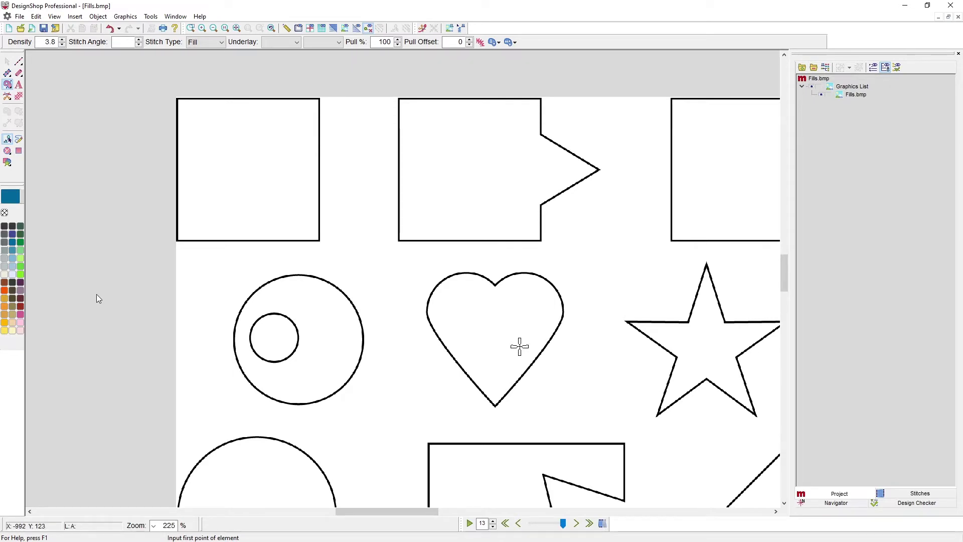
pyautogui.click(176, 241)
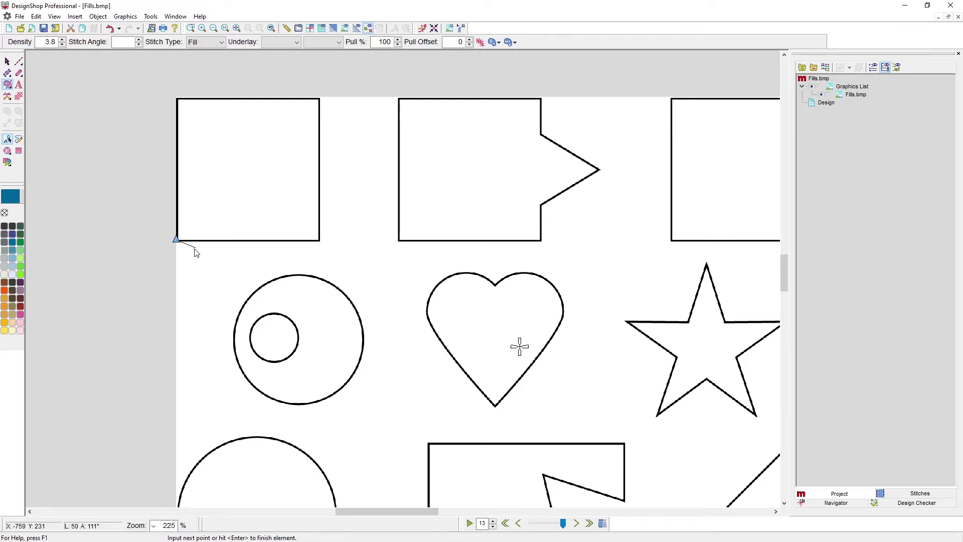
pyautogui.click(321, 240)
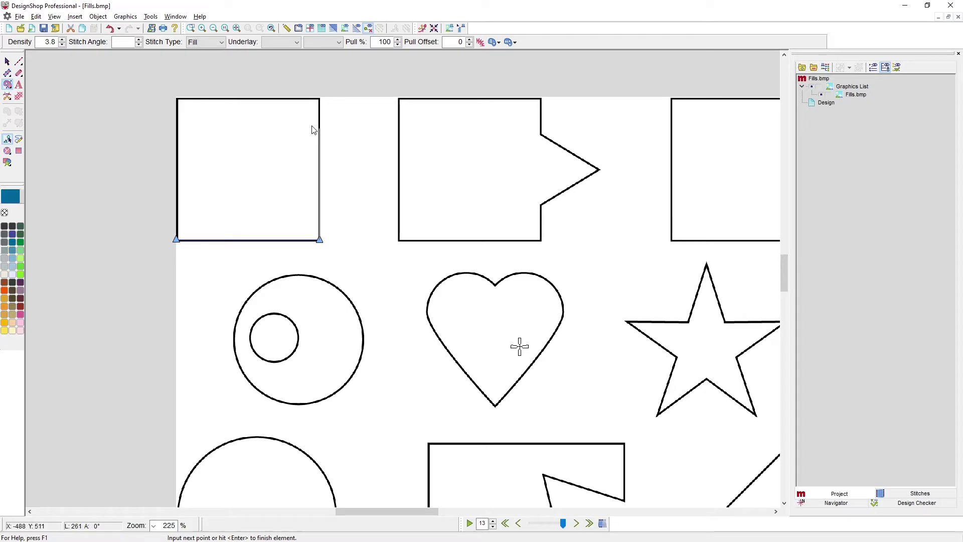
pyautogui.click(321, 99)
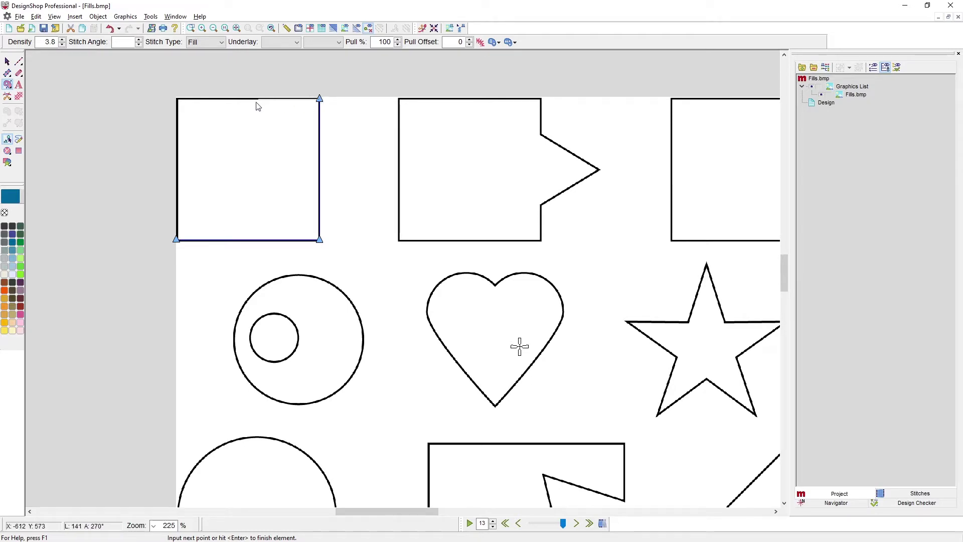
pyautogui.click(176, 99)
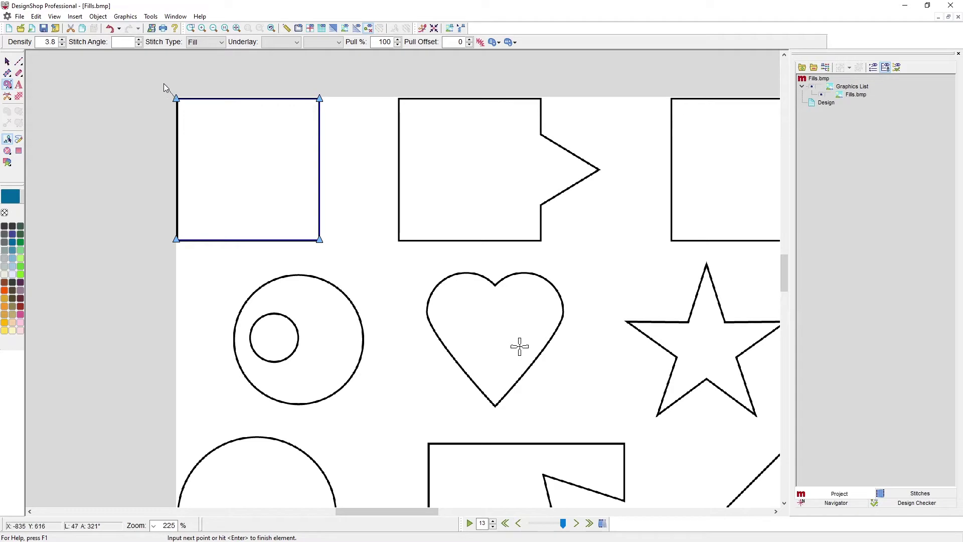
pyautogui.press('Return')
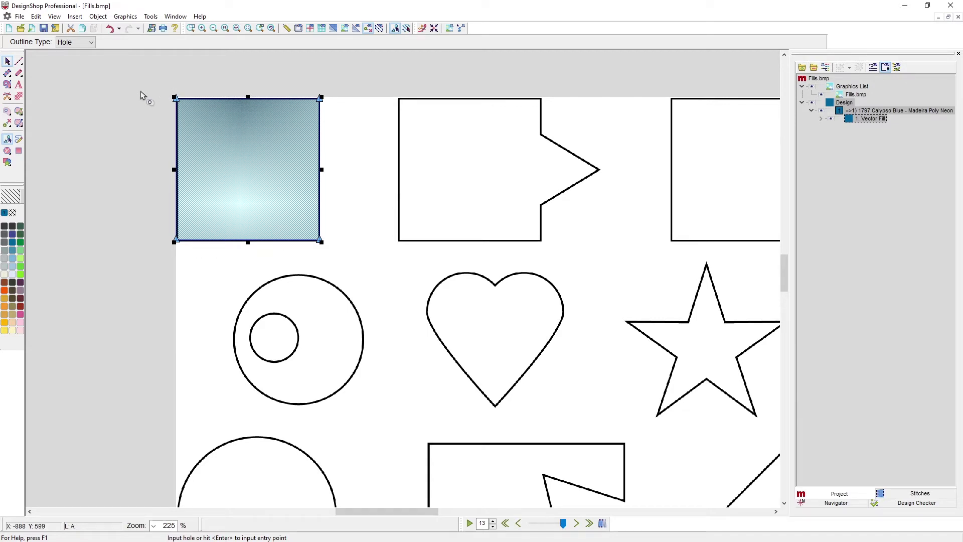
# - Generate the square's fill without holes, entering near its lower-left corner, exiting near its upper-right, with a direction angle of about 90°; show it in 3D
pyautogui.click(141, 92)
pyautogui.press('Return')
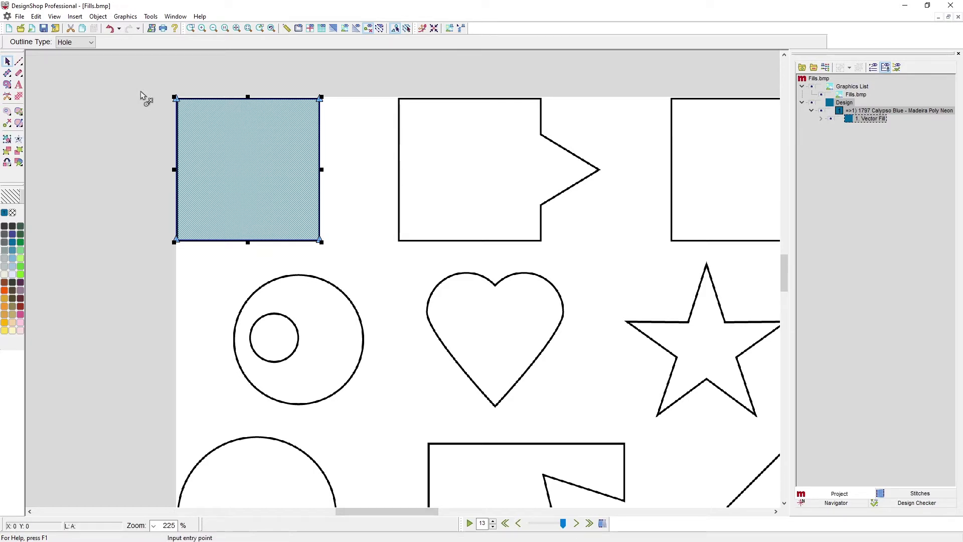
pyautogui.click(169, 259)
pyautogui.click(335, 87)
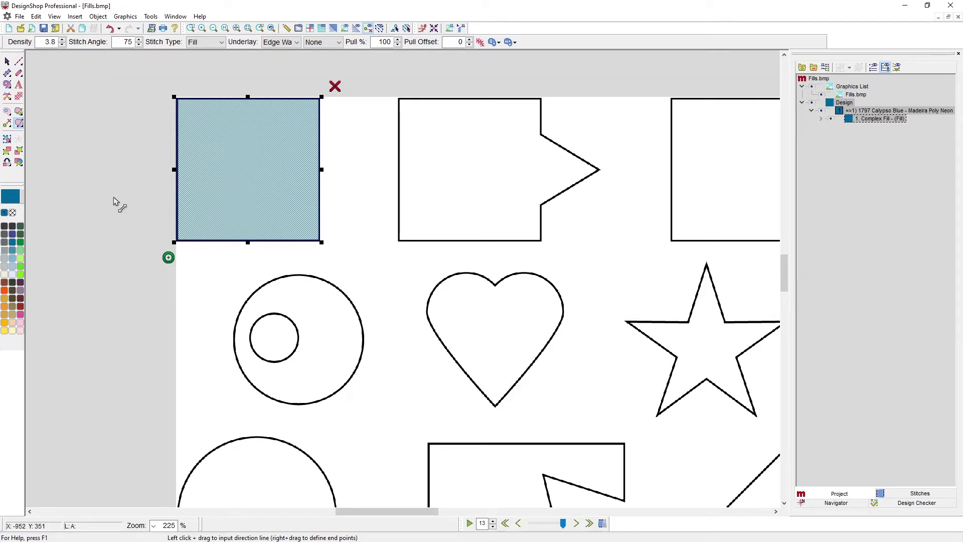
pyautogui.moveTo(112, 191); pyautogui.dragTo(346, 194)
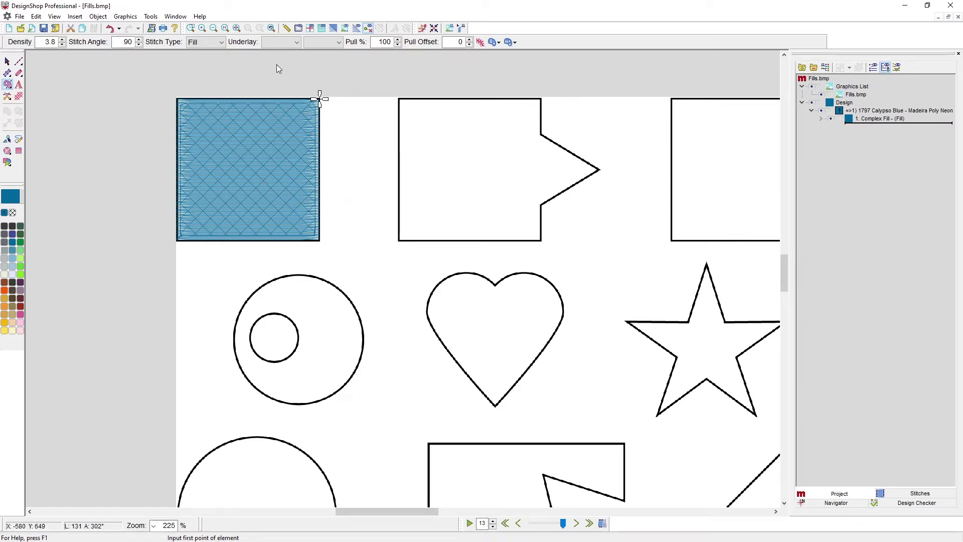
pyautogui.click(334, 29)
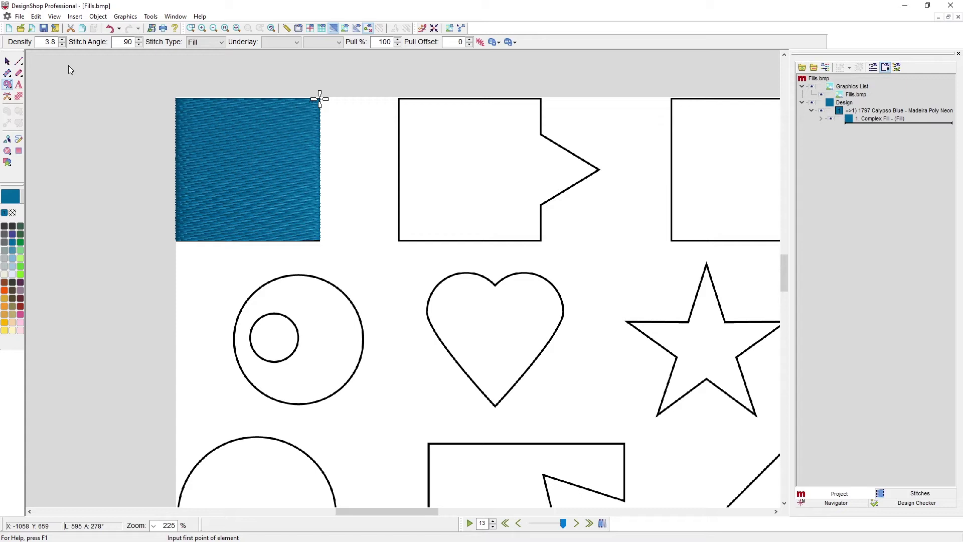
# - Trace the square with the triangular point as a Complex Fill from its lower-left corner, re-placing the tip point accurately before closing the outline
pyautogui.click(398, 242)
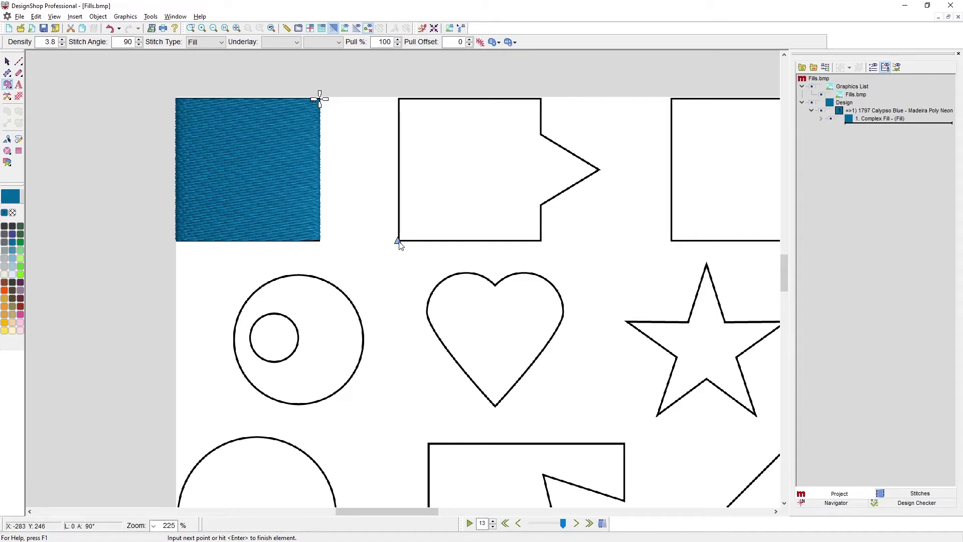
pyautogui.click(541, 241)
pyautogui.click(540, 204)
pyautogui.click(598, 171)
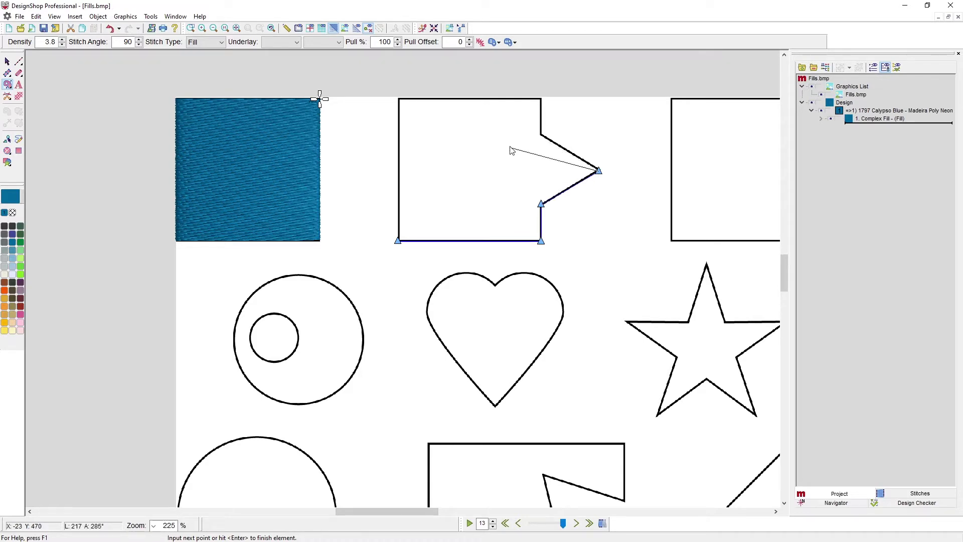
pyautogui.press('BackSpace')
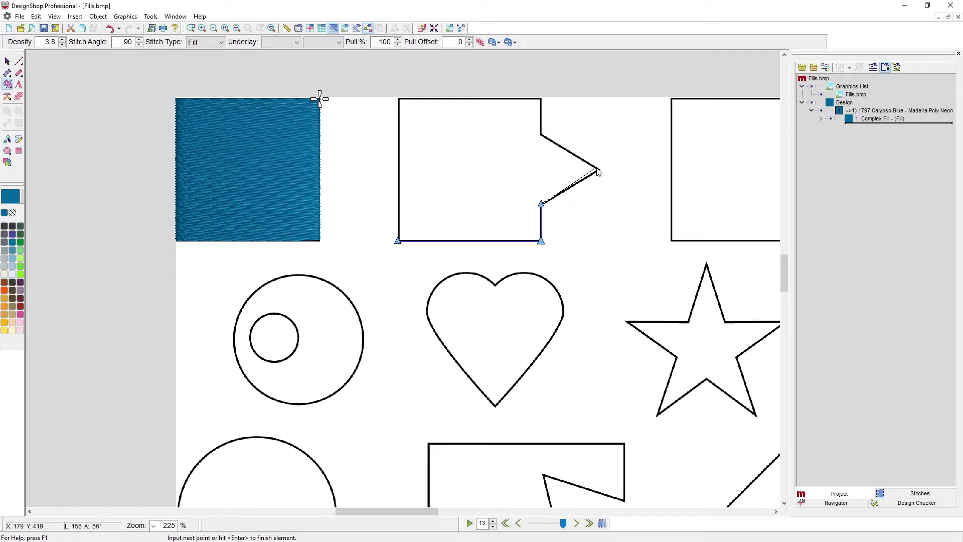
pyautogui.scroll(3, 600, 178)
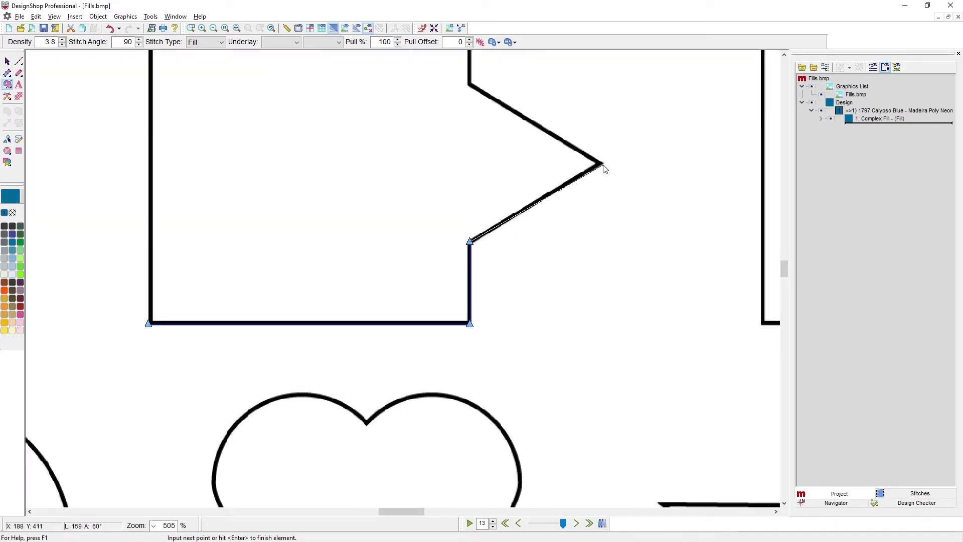
pyautogui.click(605, 163)
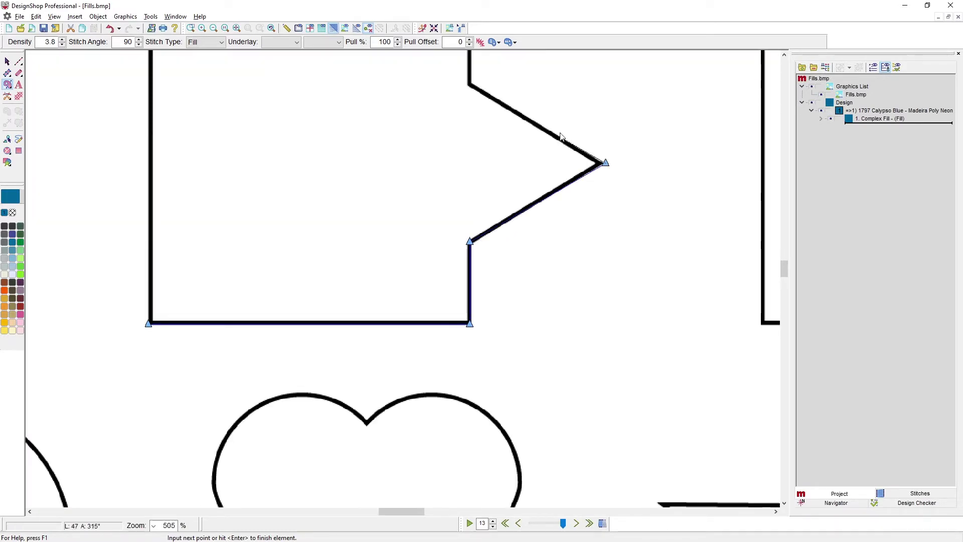
pyautogui.click(470, 84)
pyautogui.scroll(2, 468, 120)
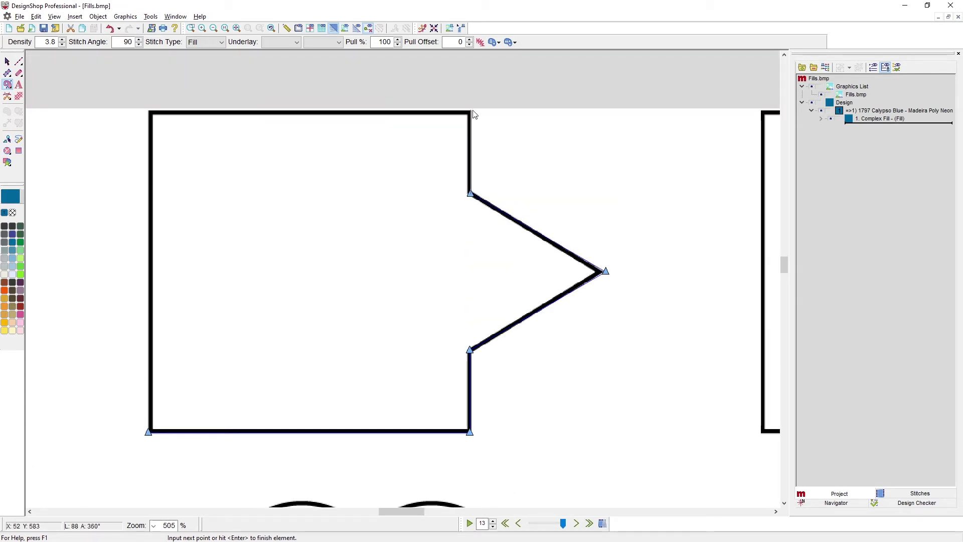
pyautogui.click(473, 115)
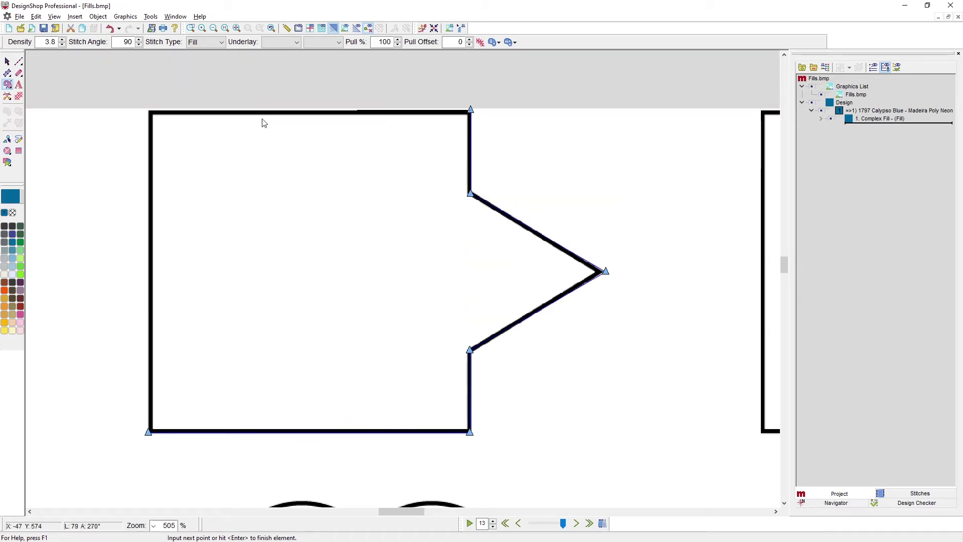
pyautogui.click(151, 129)
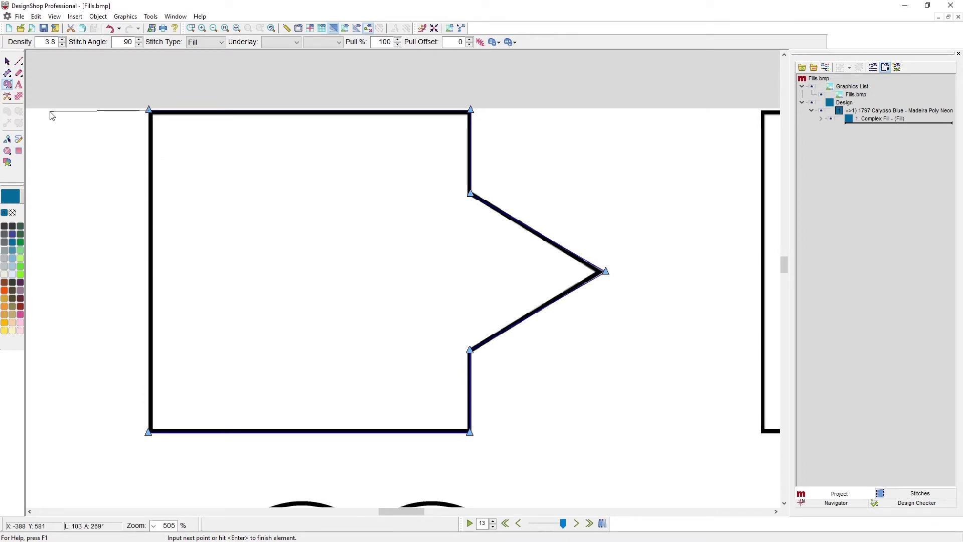
pyautogui.press('Return')
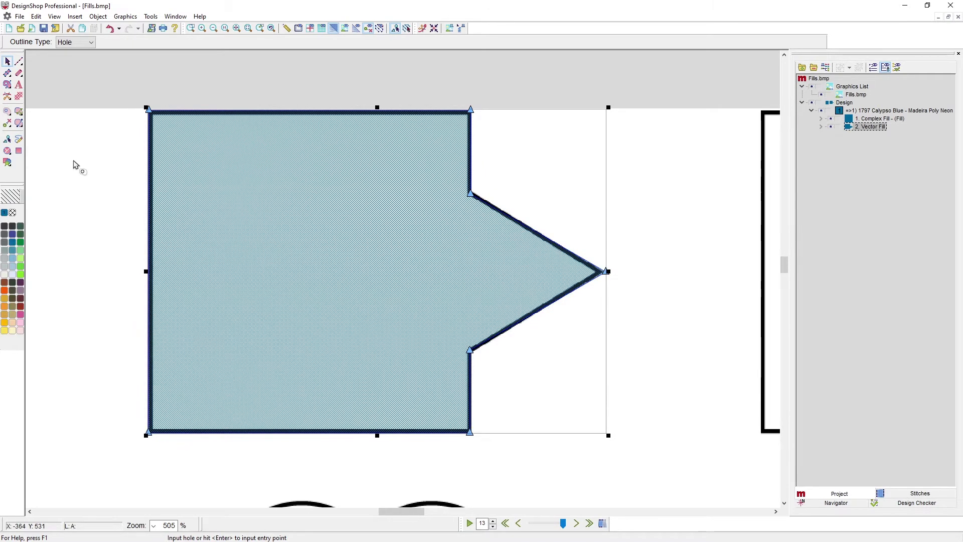
# - Generate the pointed shape's fill without holes, with entry lower left, exit above the upper-right corner and a diagonal direction of about 142°, and select it
pyautogui.press('Return')
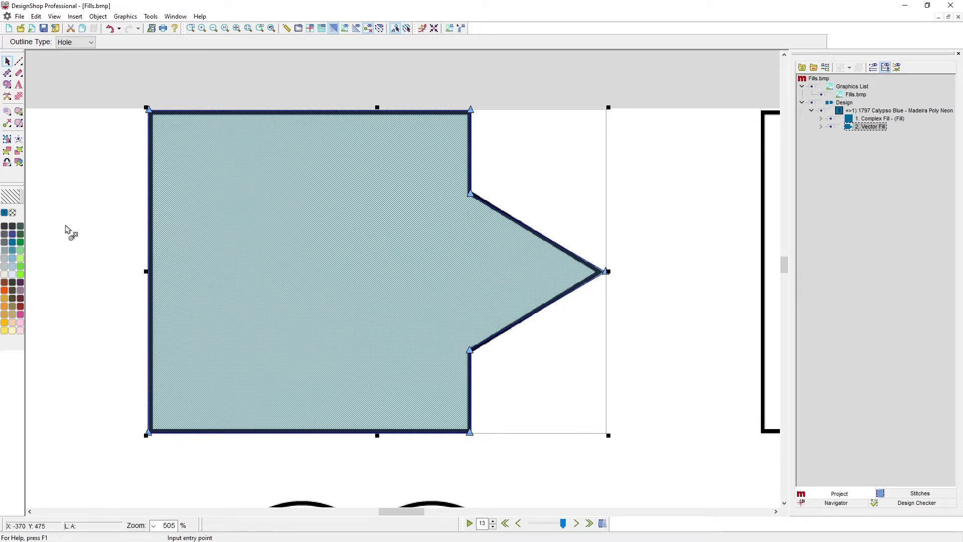
pyautogui.click(129, 465)
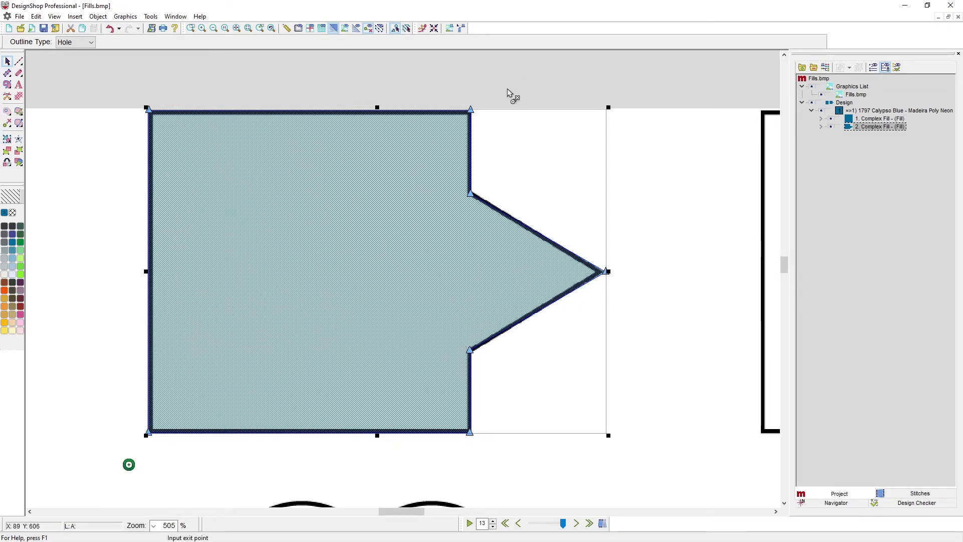
pyautogui.click(487, 96)
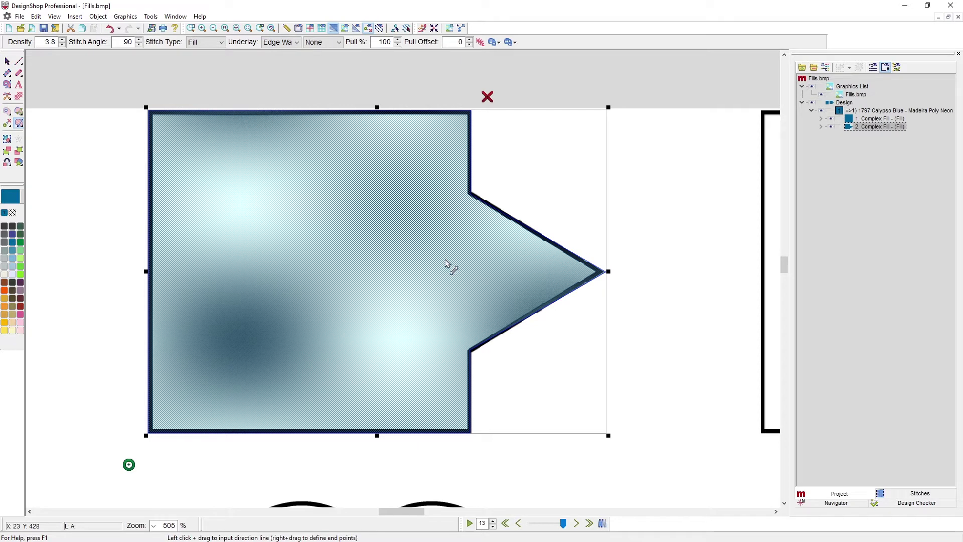
pyautogui.moveTo(247, 81); pyautogui.dragTo(521, 433)
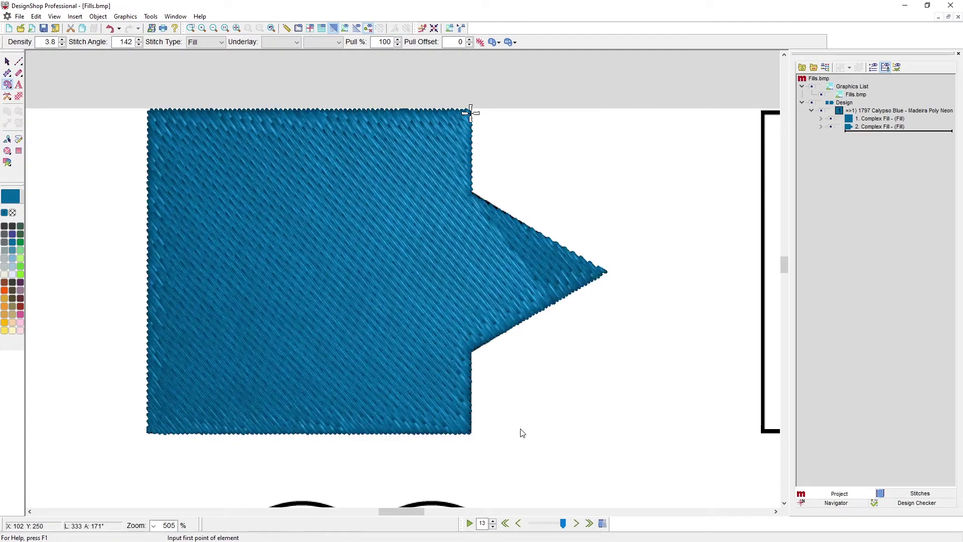
pyautogui.click(7, 61)
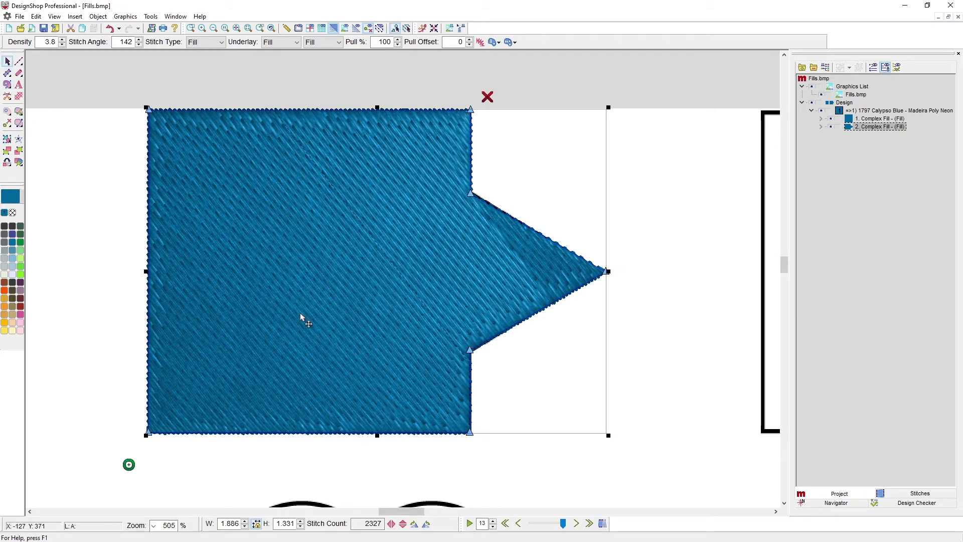
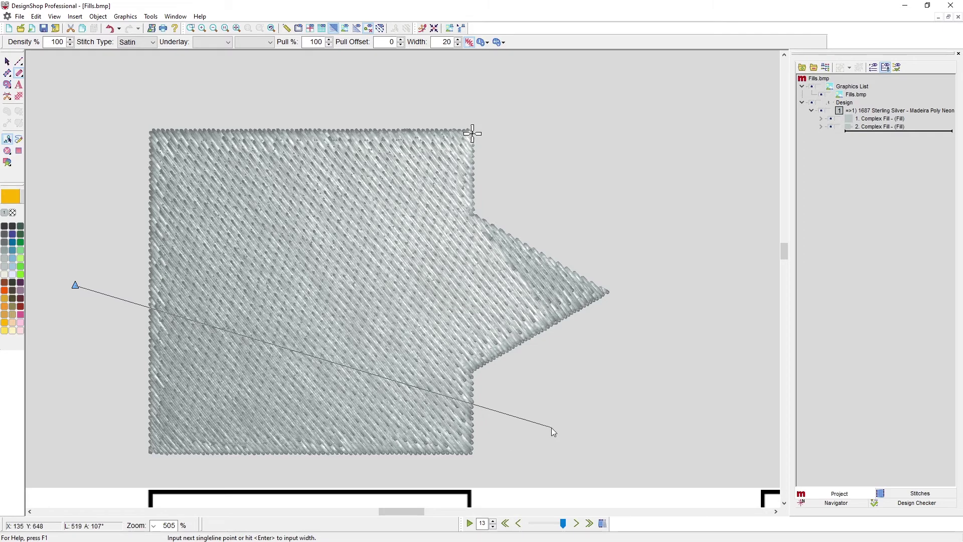
# - Finish a yellow satin single line of width 20 sloping across the silver pointed fill, and extend its end point outward and slightly upward
pyautogui.click(552, 428)
pyautogui.press('Return')
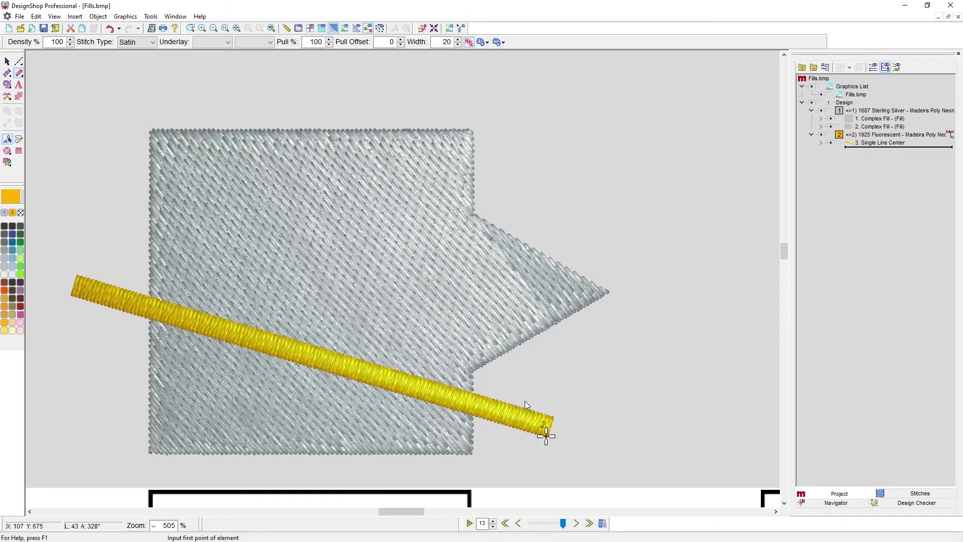
pyautogui.click(6, 61)
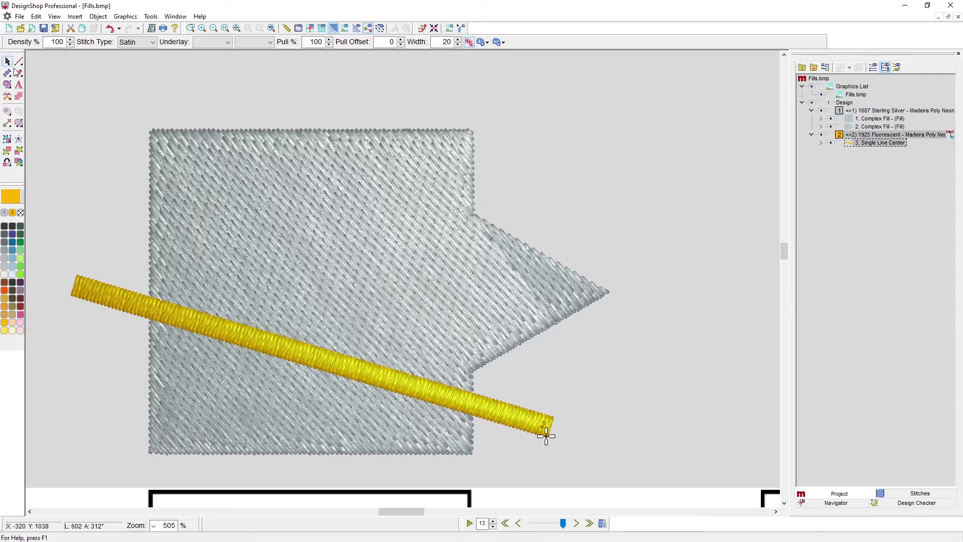
pyautogui.click(537, 434)
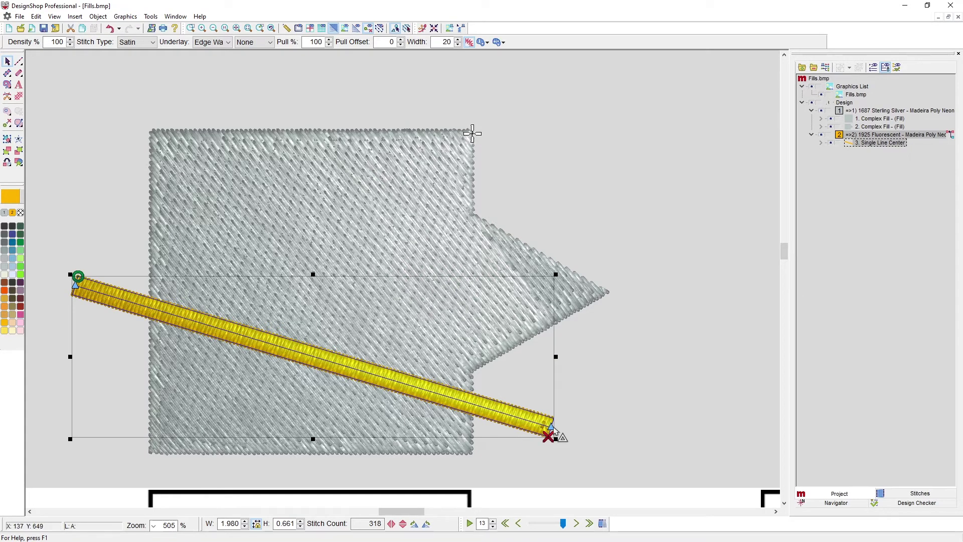
pyautogui.moveTo(548, 436); pyautogui.dragTo(592, 421)
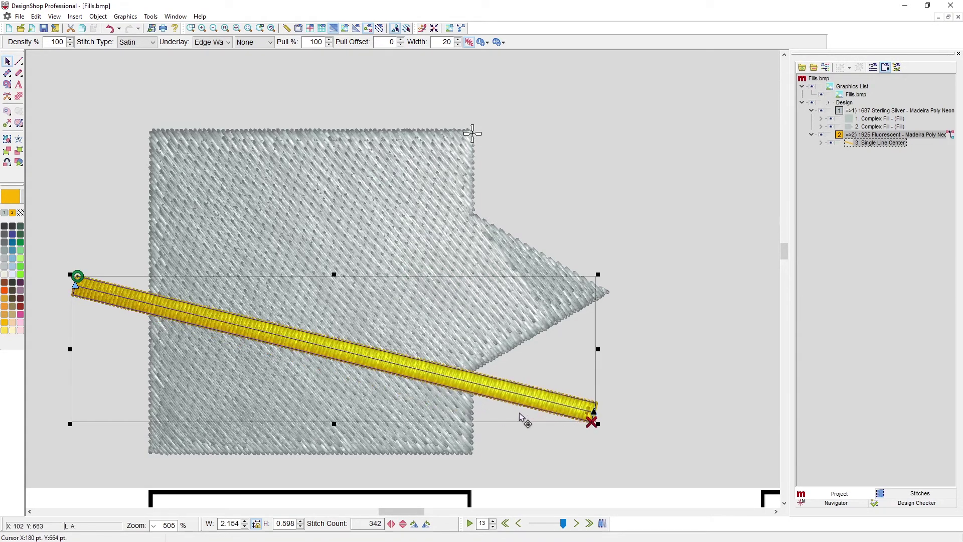
# - Move the yellow line lower, change the pointed fill's stitch direction to about 111°, and check its underlay by scrubbing through the stitches
pyautogui.moveTo(546, 379); pyautogui.dragTo(511, 454)
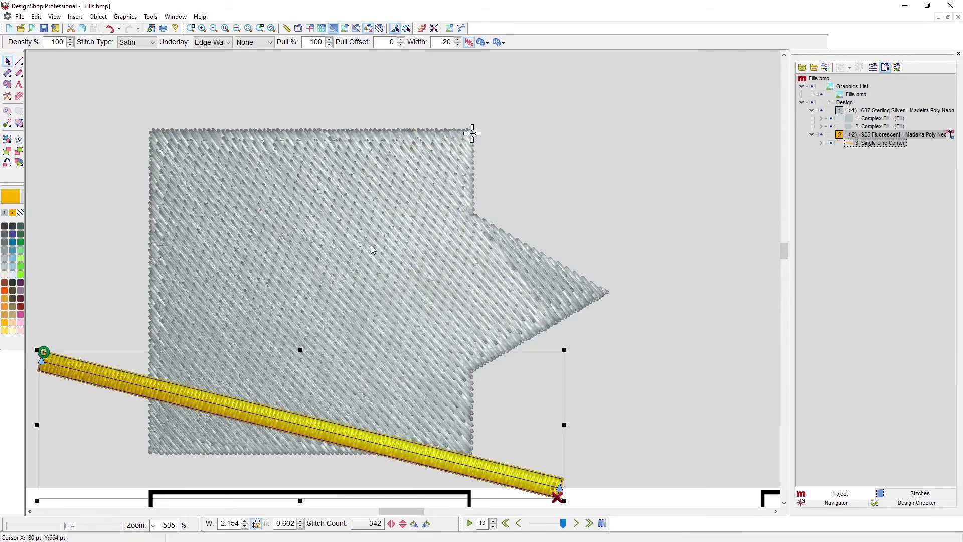
pyautogui.click(371, 245)
pyautogui.click(18, 123)
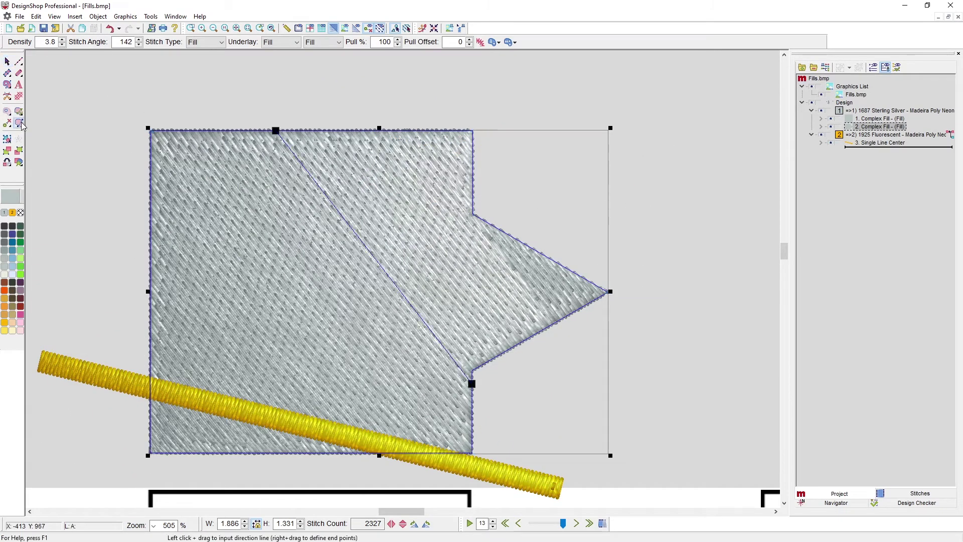
pyautogui.moveTo(276, 130); pyautogui.dragTo(147, 256)
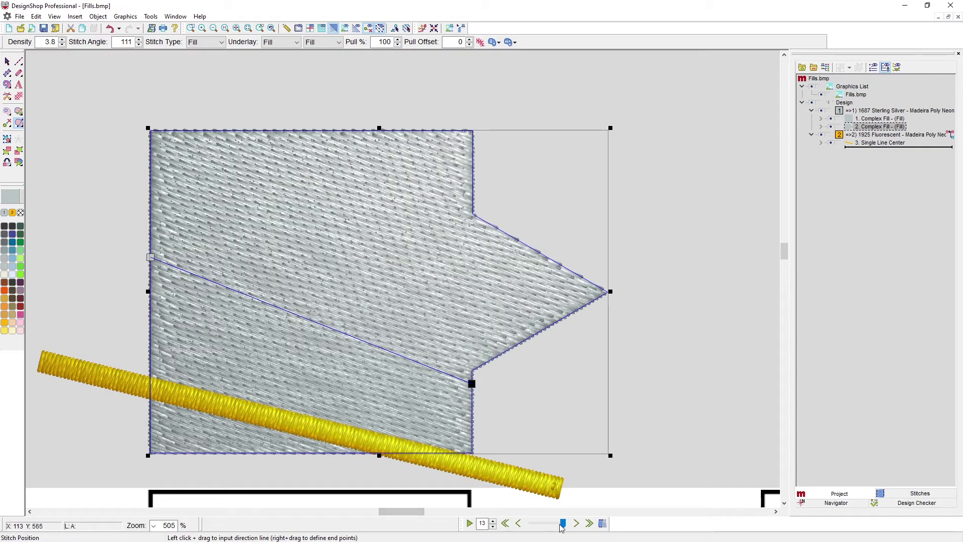
pyautogui.moveTo(562, 523); pyautogui.dragTo(538, 524)
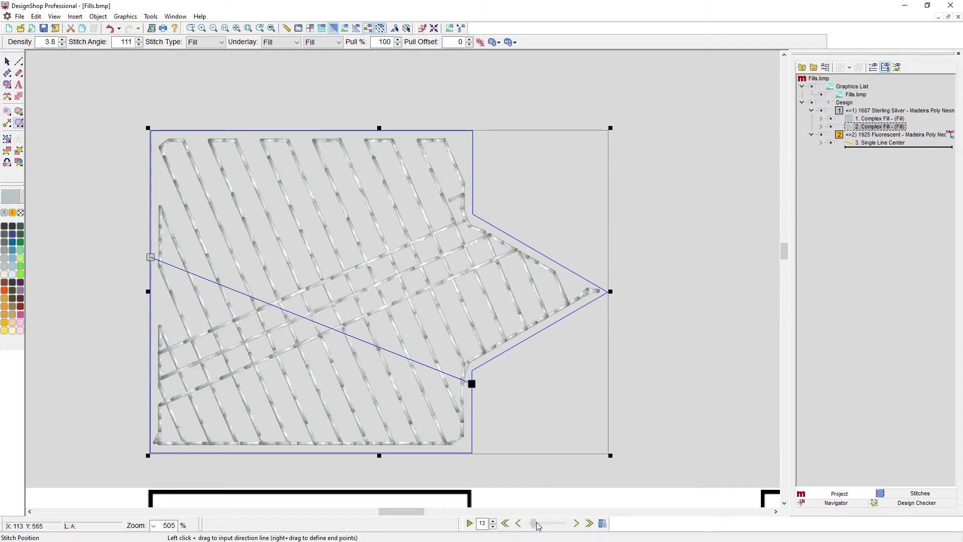
pyautogui.click(563, 524)
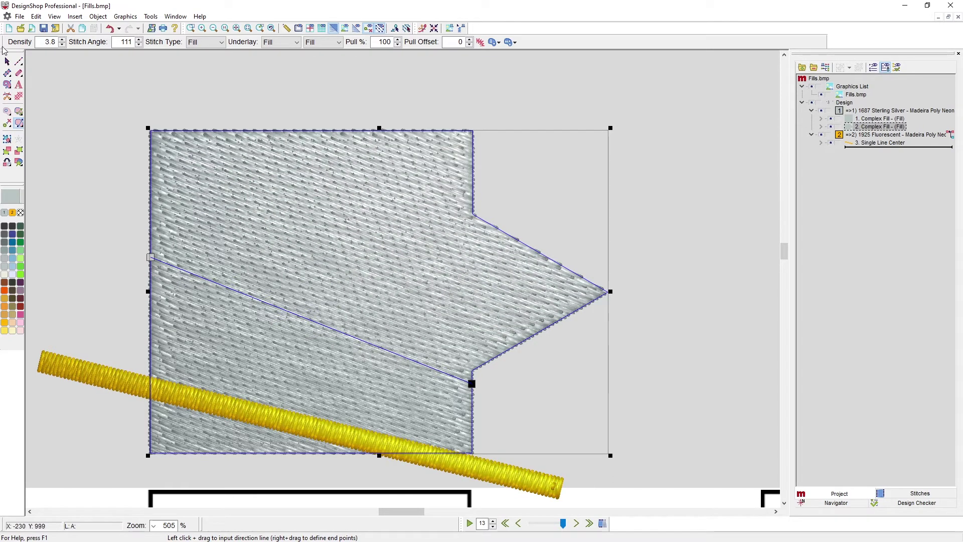
# - Swing the yellow line steeply across the pointed fill, shift it over the triangular tip, and delete it
pyautogui.click(7, 61)
pyautogui.click(101, 374)
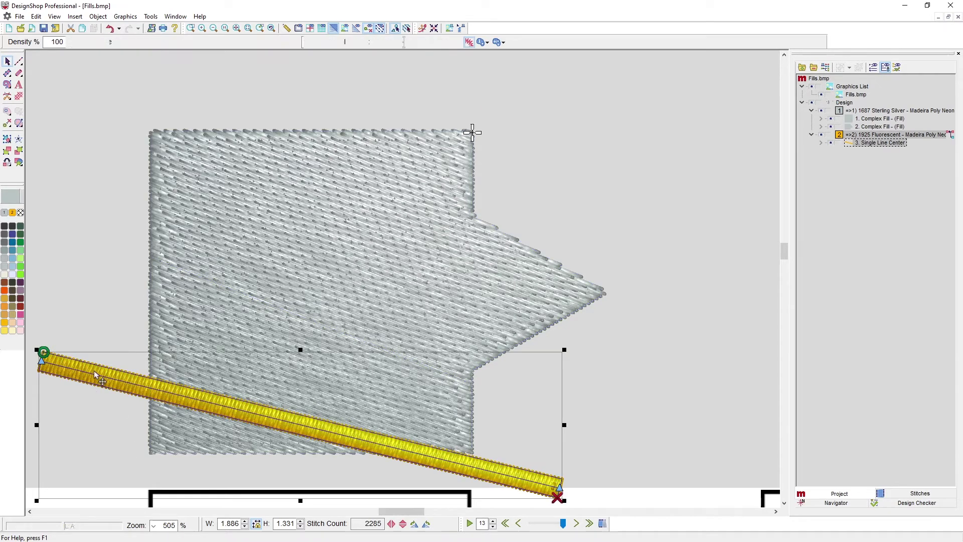
pyautogui.moveTo(43, 359); pyautogui.dragTo(153, 104)
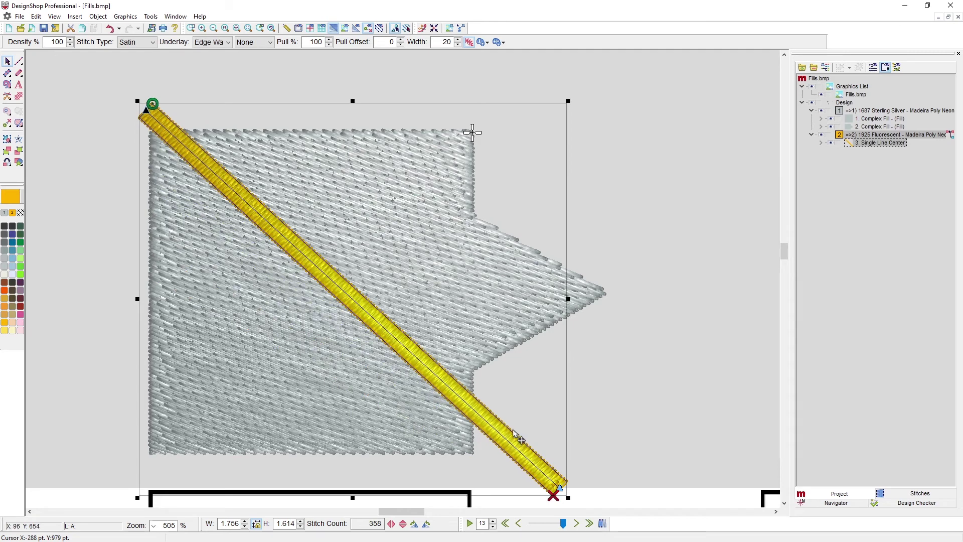
pyautogui.moveTo(514, 430); pyautogui.dragTo(581, 321)
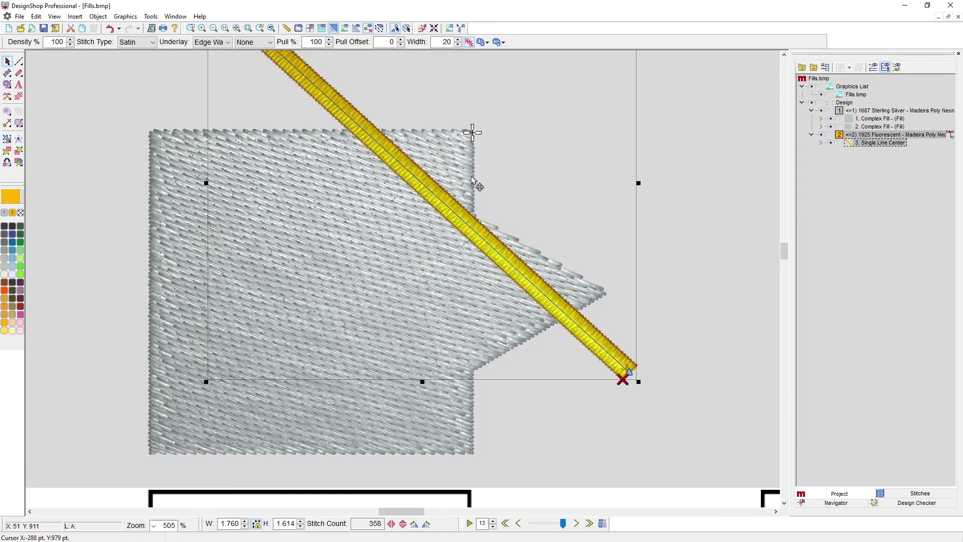
pyautogui.press('Delete')
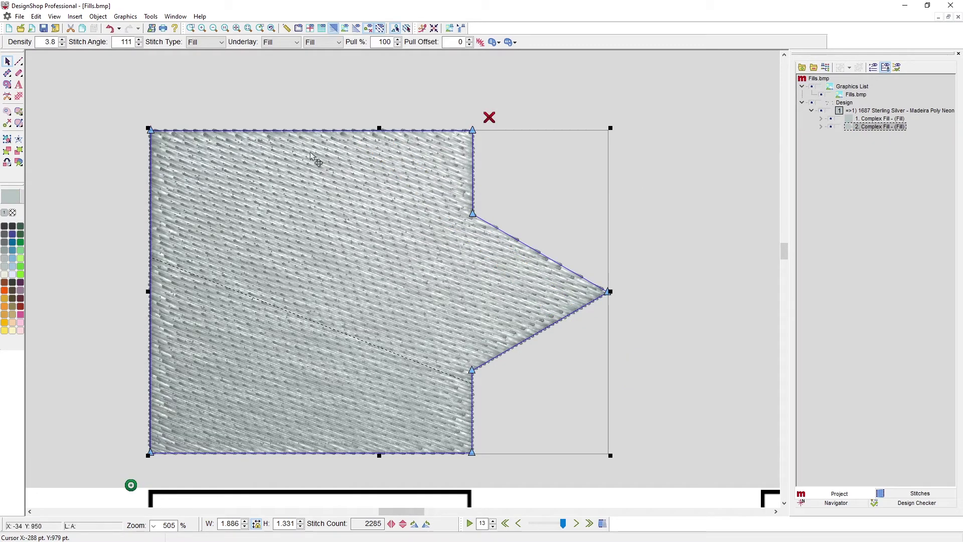
# - Look over the remaining template shapes, examining the star up close and the large circle with a smaller circle inside
pyautogui.scroll(-3, 371, 381)
pyautogui.scroll(-6, 371, 381)
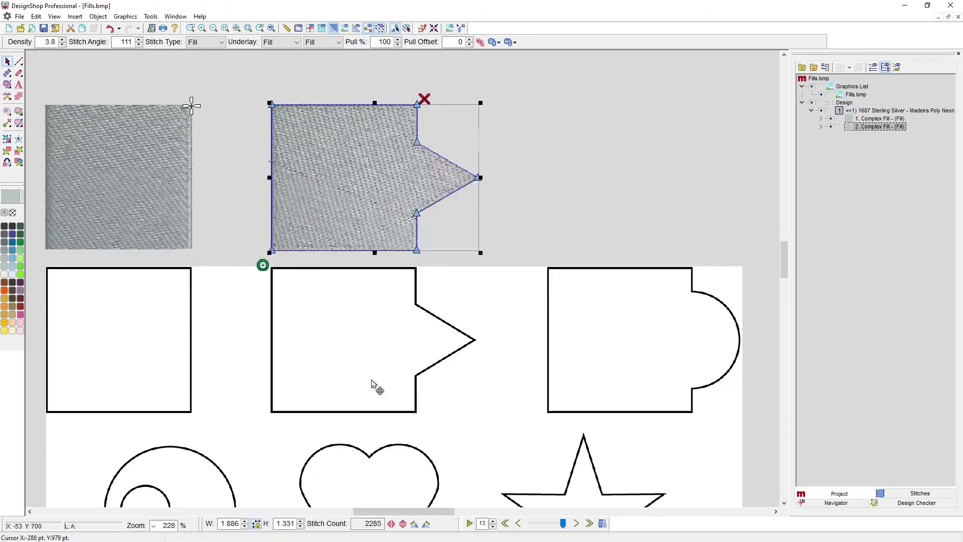
pyautogui.scroll(-1, 377, 377)
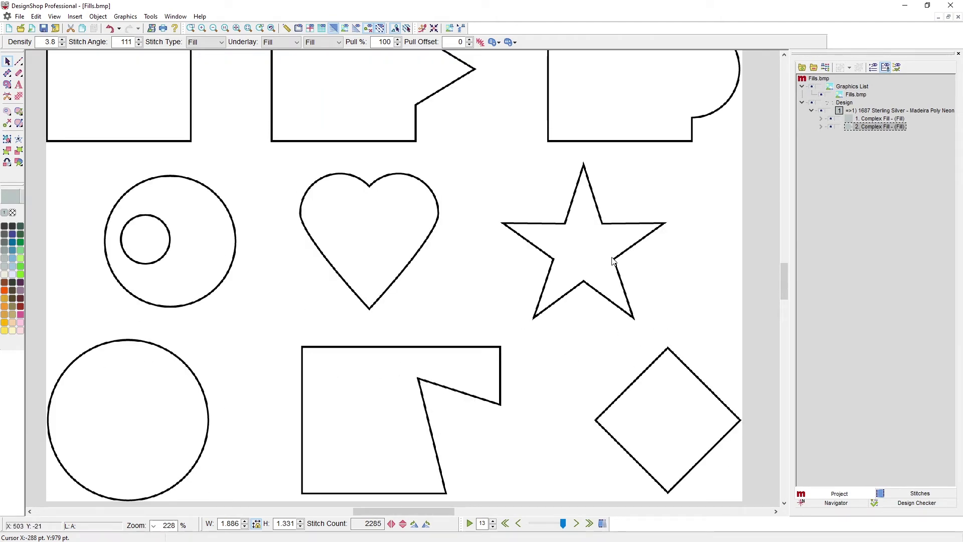
pyautogui.scroll(3, 612, 260)
pyautogui.scroll(1, 611, 260)
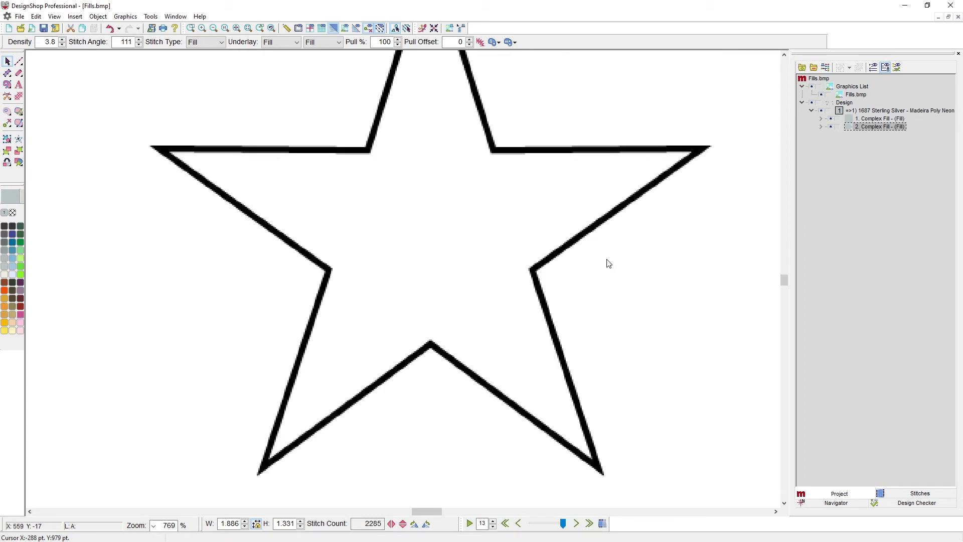
pyautogui.scroll(-1, 582, 271)
pyautogui.scroll(1, 581, 272)
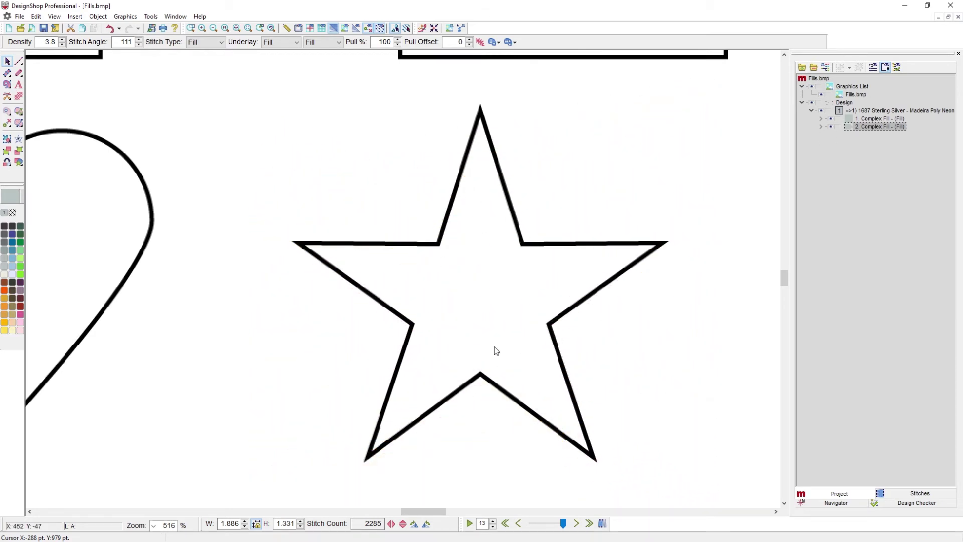
pyautogui.hscroll(-10, 496, 351)
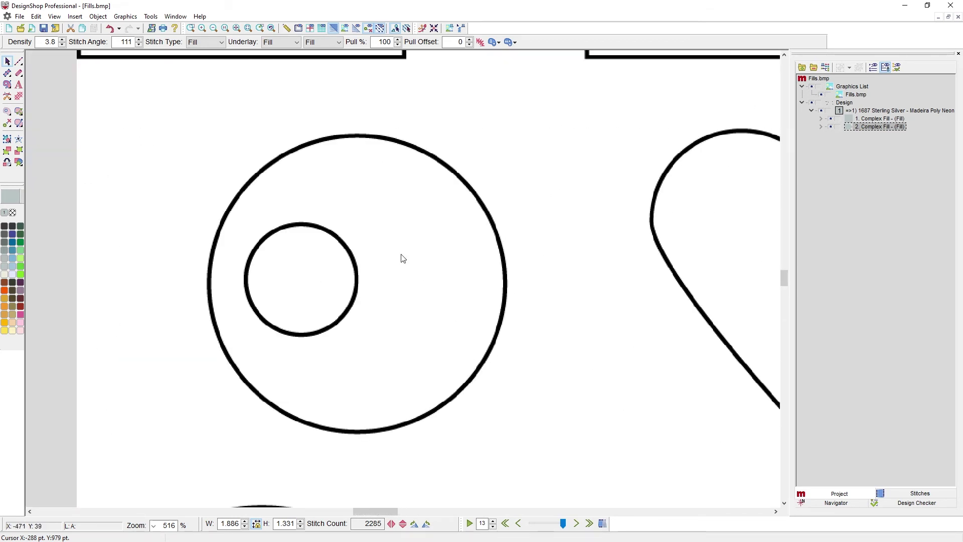
# - Trace the large outer circle as an Ultra Blue Complex Fill with curve points spaced around it, starting at its lower-left edge
pyautogui.click(7, 85)
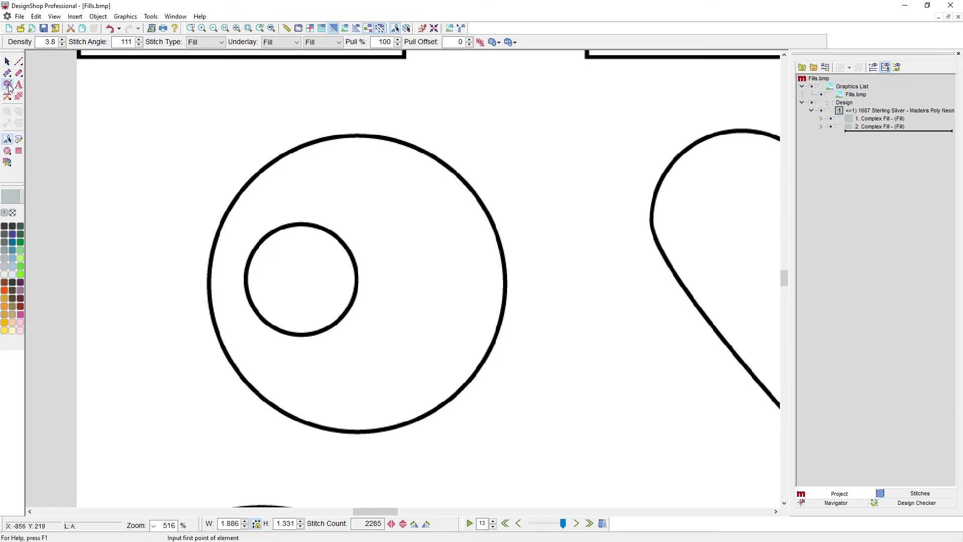
pyautogui.click(14, 252)
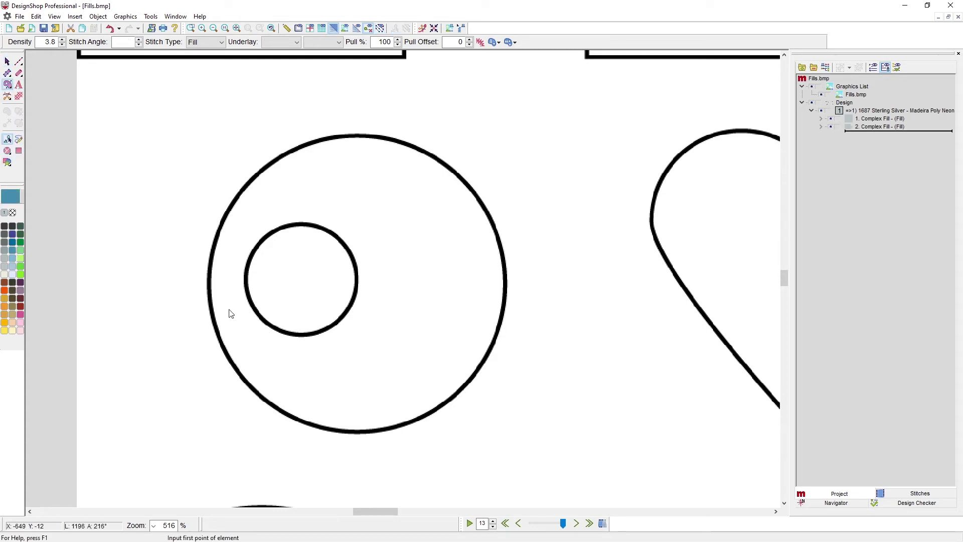
pyautogui.click(229, 360)
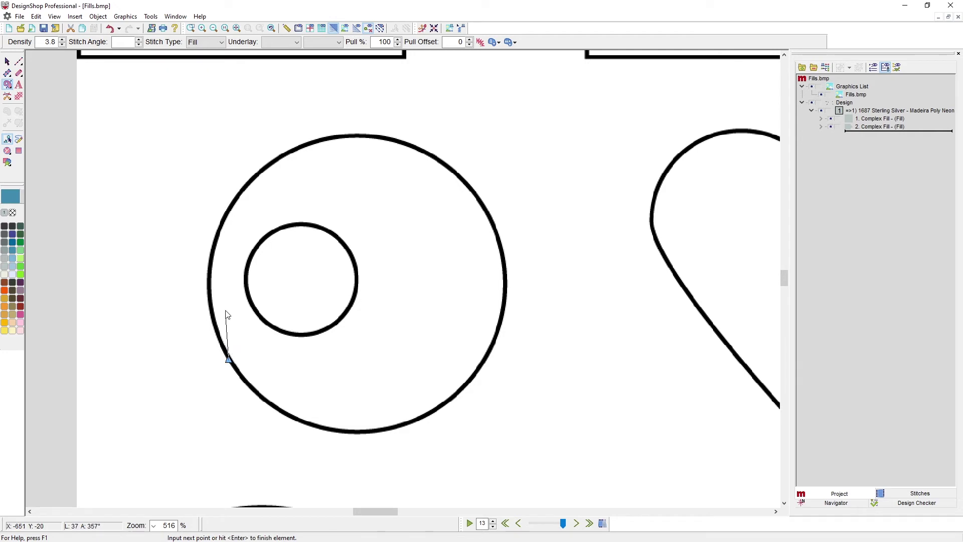
pyautogui.click(213, 252)
pyautogui.click(284, 154)
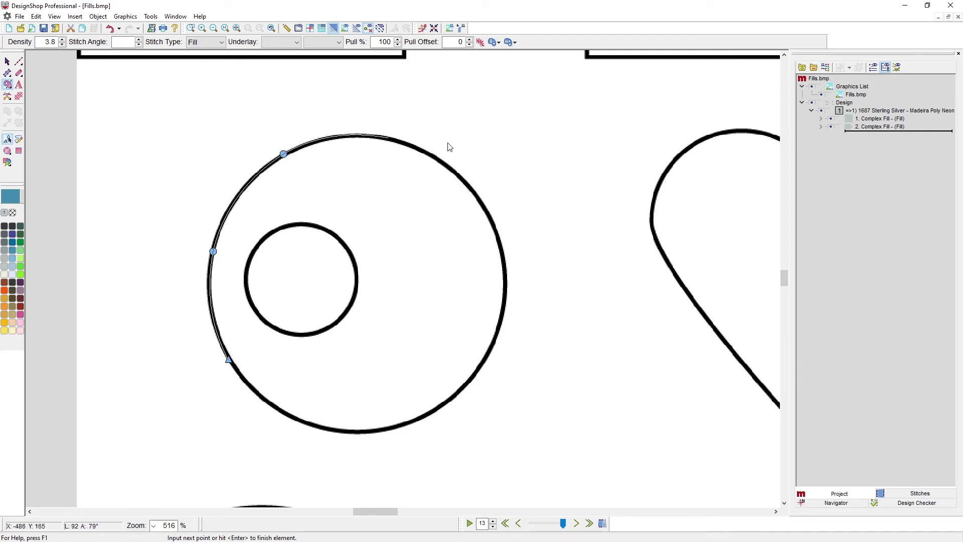
pyautogui.click(442, 164)
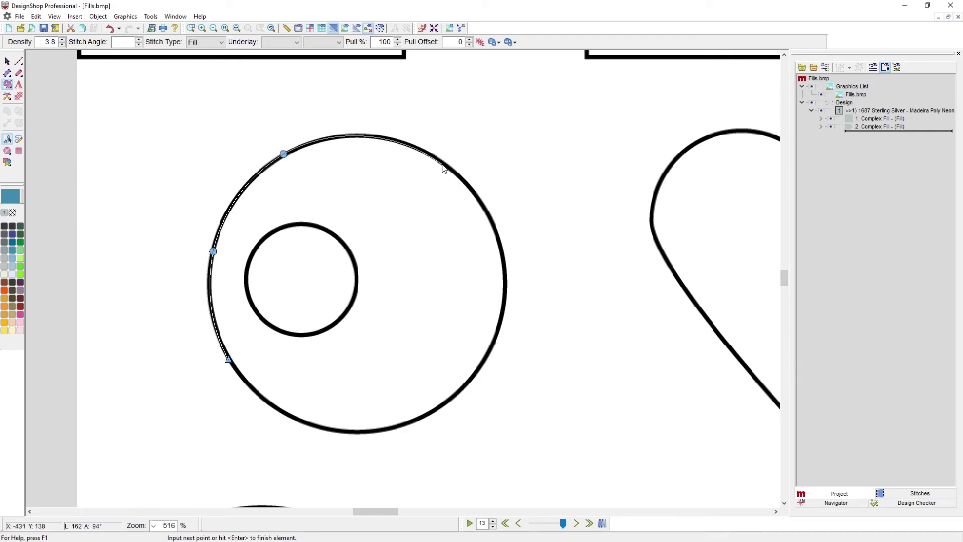
pyautogui.click(506, 274)
pyautogui.click(463, 391)
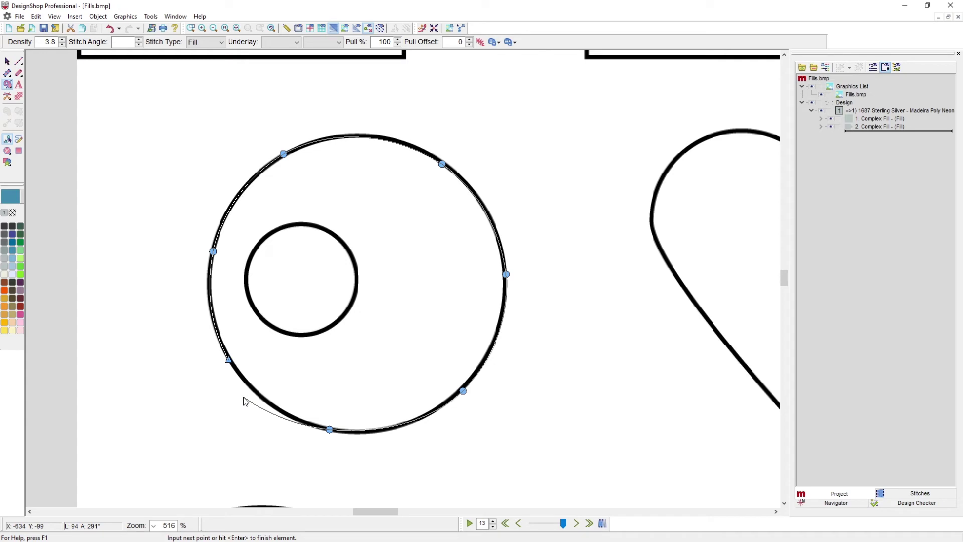
pyautogui.press('Return')
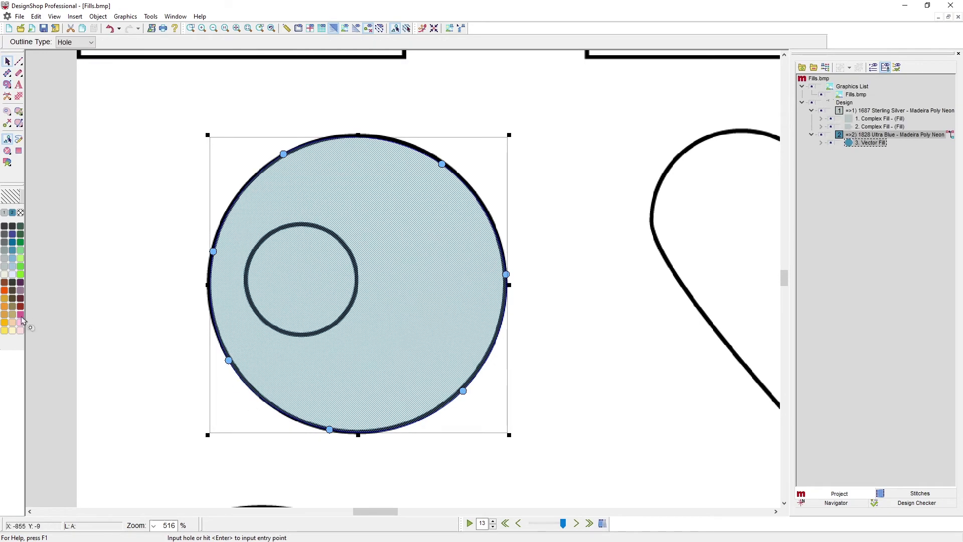
# - Trace the small inner circle with curve points as a hole in the blue fill
pyautogui.click(250, 299)
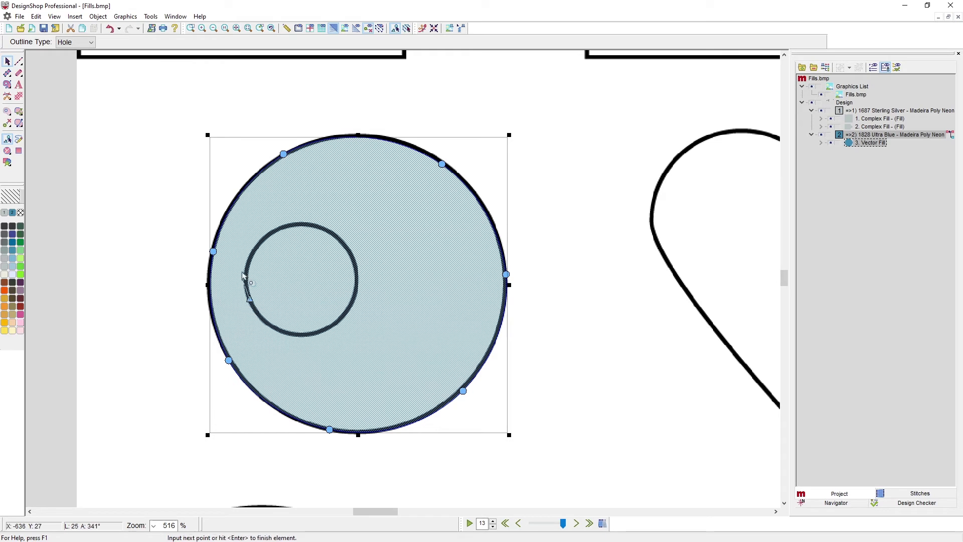
pyautogui.click(255, 249)
pyautogui.click(315, 224)
pyautogui.click(355, 271)
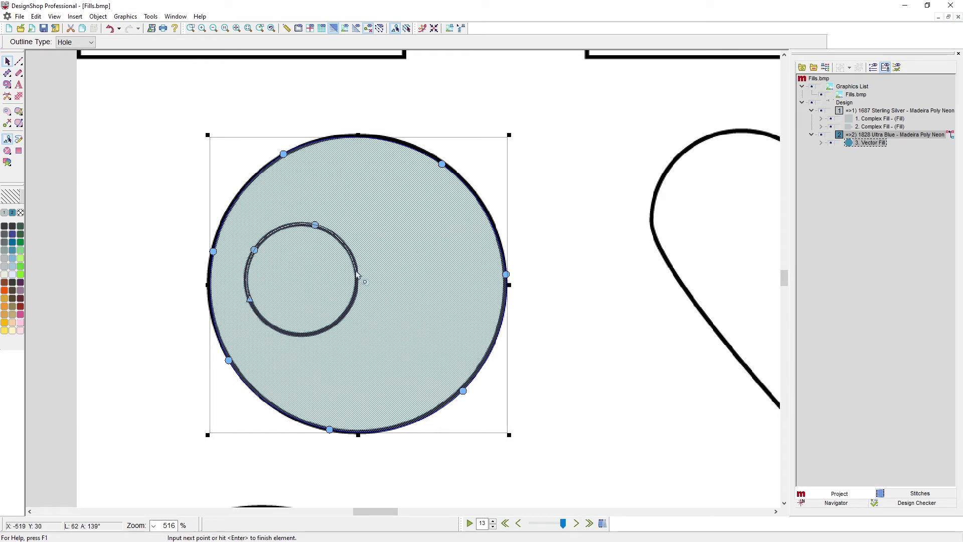
pyautogui.click(329, 326)
pyautogui.click(279, 331)
pyautogui.press('Return')
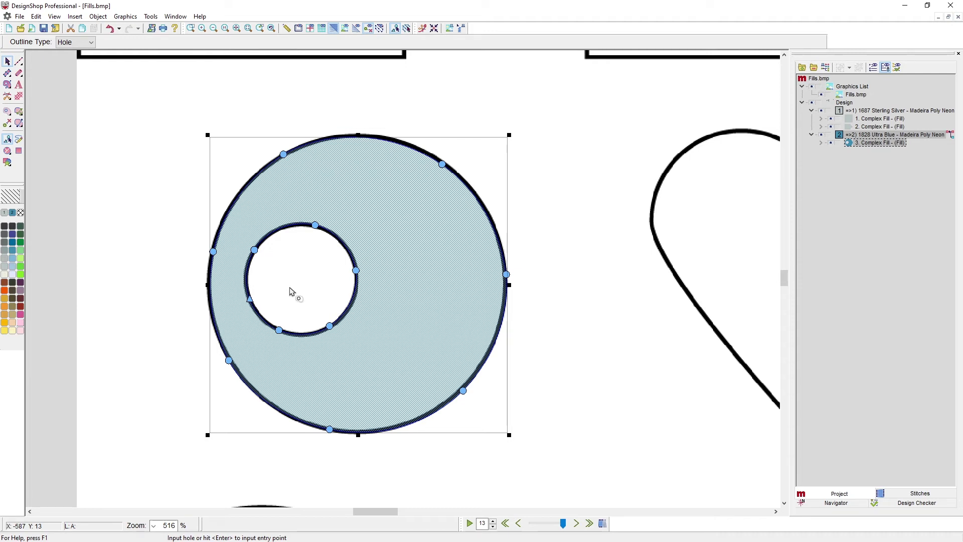
# - Generate the blue circle's fill with entry below its lower-left edge, exit above its upper-right edge, and a diagonal direction of about 132°
pyautogui.press('Return')
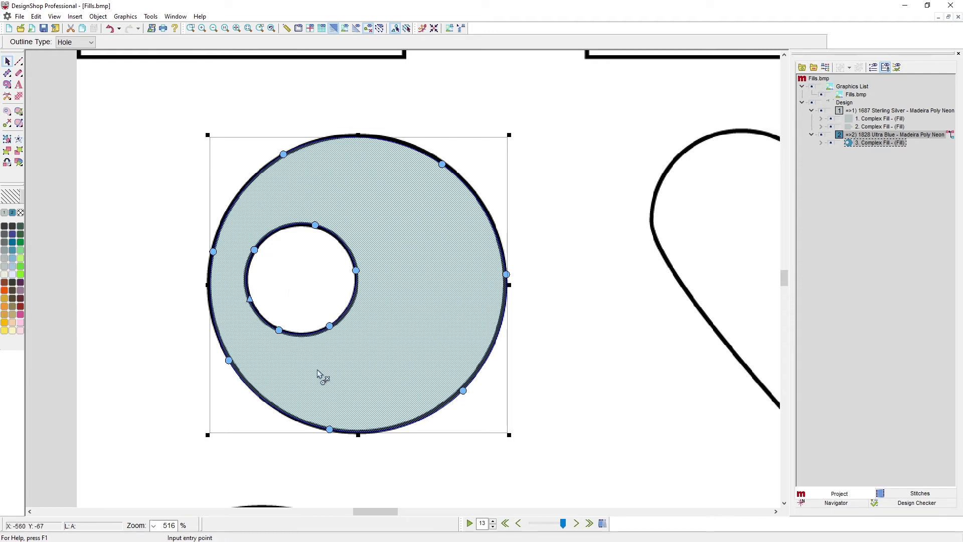
pyautogui.click(286, 453)
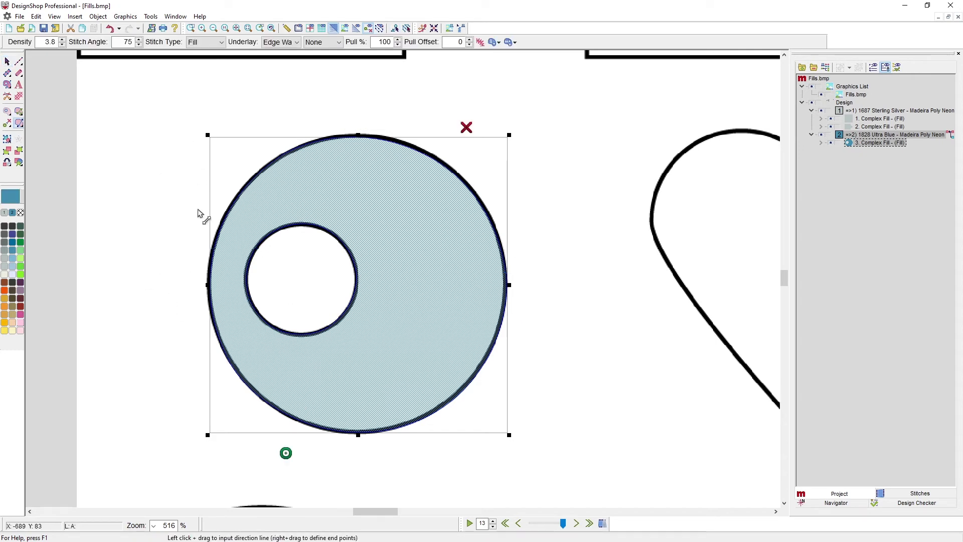
pyautogui.moveTo(233, 119); pyautogui.dragTo(600, 452)
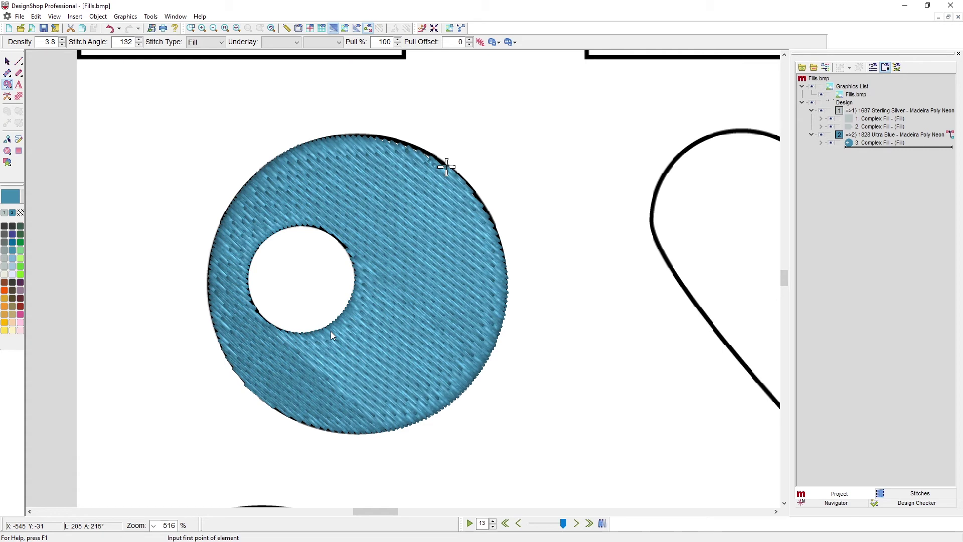
# - Select the blue circle fill and open its object properties
pyautogui.click(7, 61)
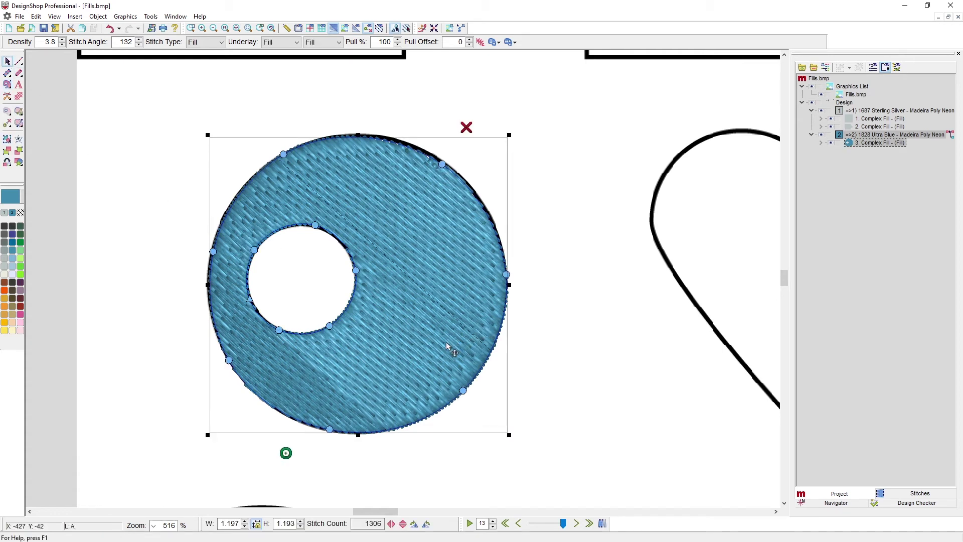
pyautogui.rightClick(427, 282)
pyautogui.click(436, 284)
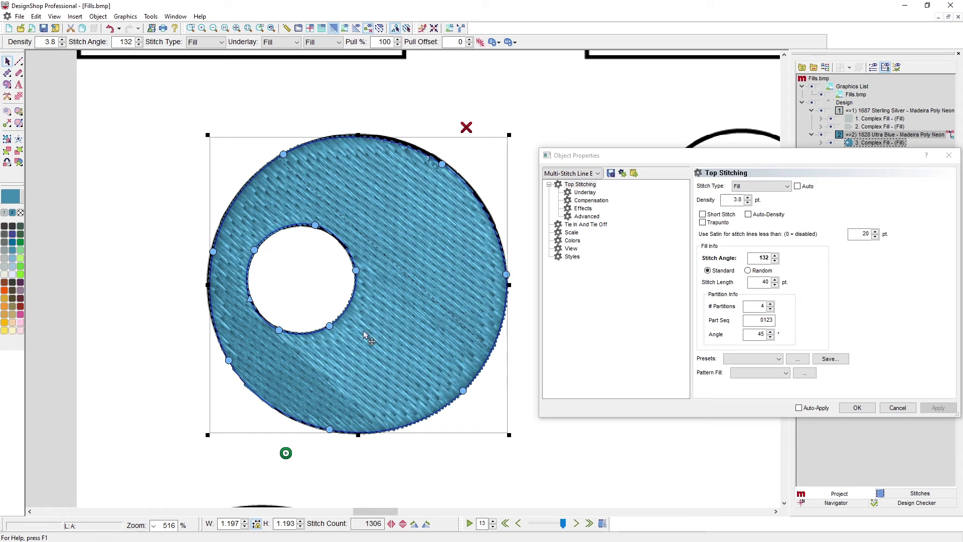
# - Scrub back and forth through the blue fill's stitches to examine how the sections around the hole are sewn, and deselect the fill
pyautogui.scroll(3, 563, 526)
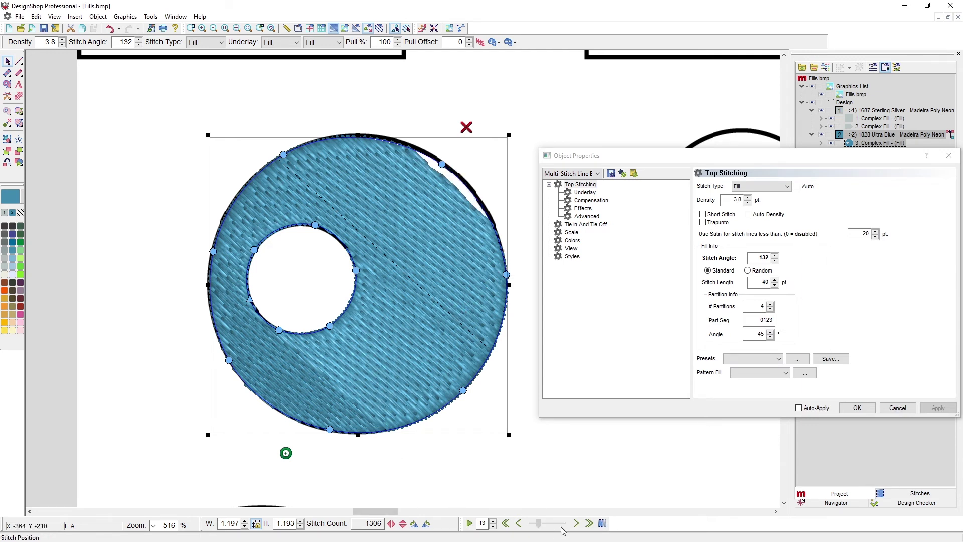
pyautogui.scroll(5, 563, 530)
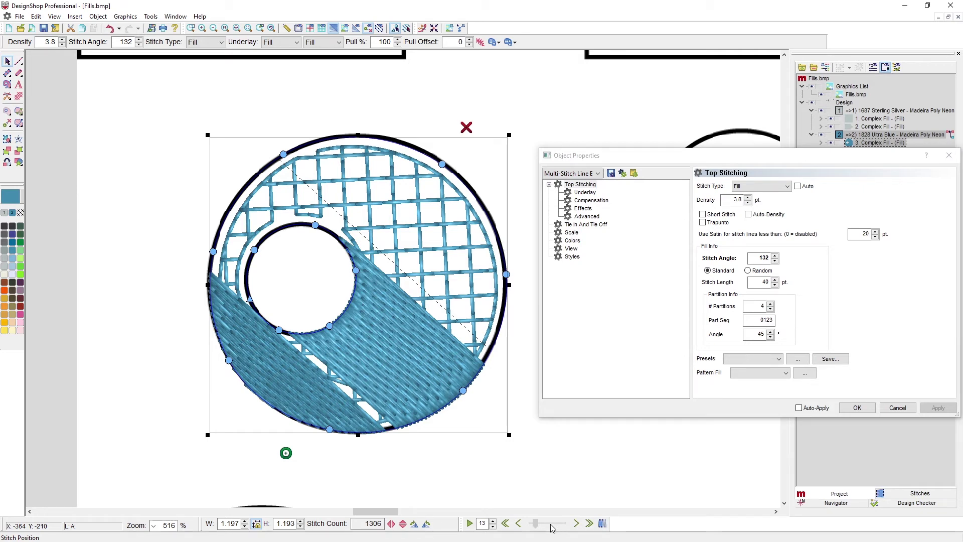
pyautogui.scroll(-4, 552, 527)
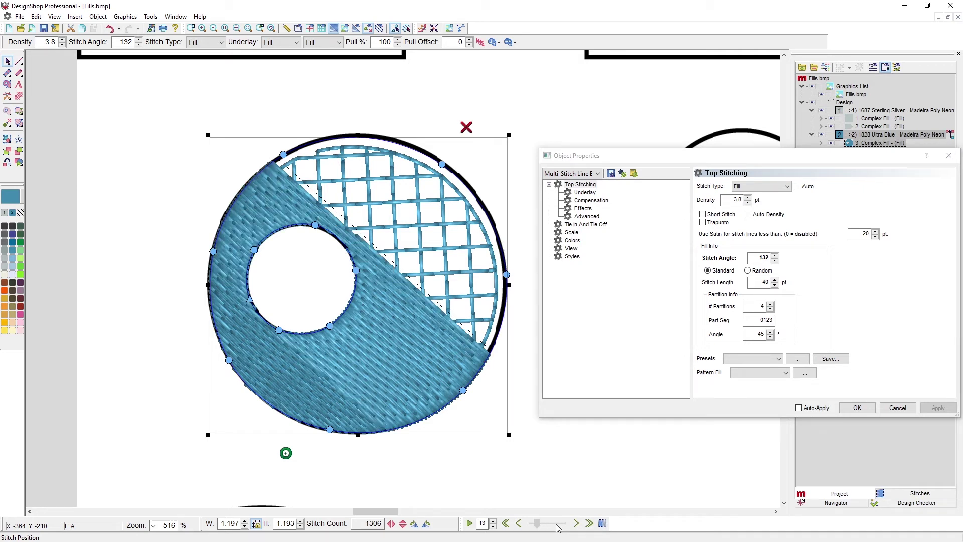
pyautogui.click(573, 472)
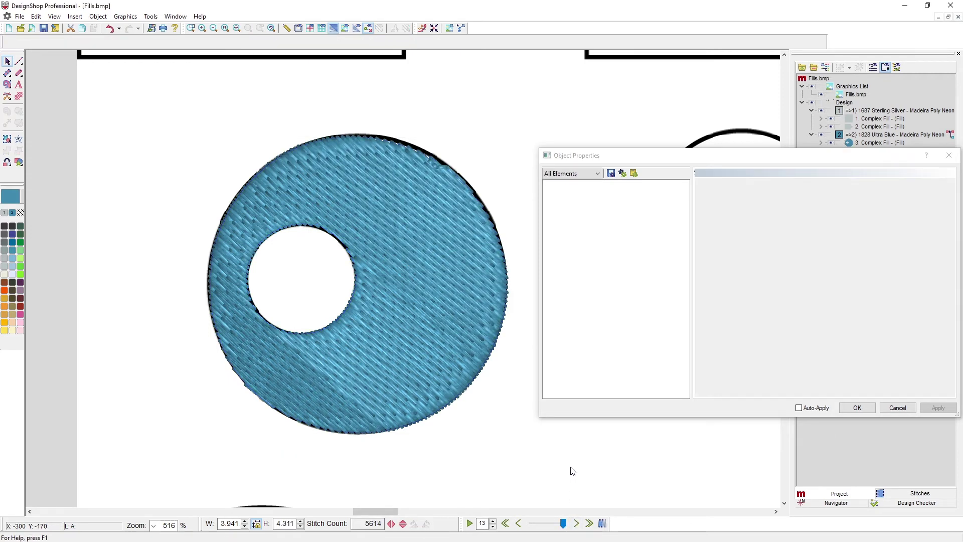
# - Reselect the blue circle fill and examine the Fill Overlap Lines setting in its Advanced properties against the stitching below the hole
pyautogui.click(449, 328)
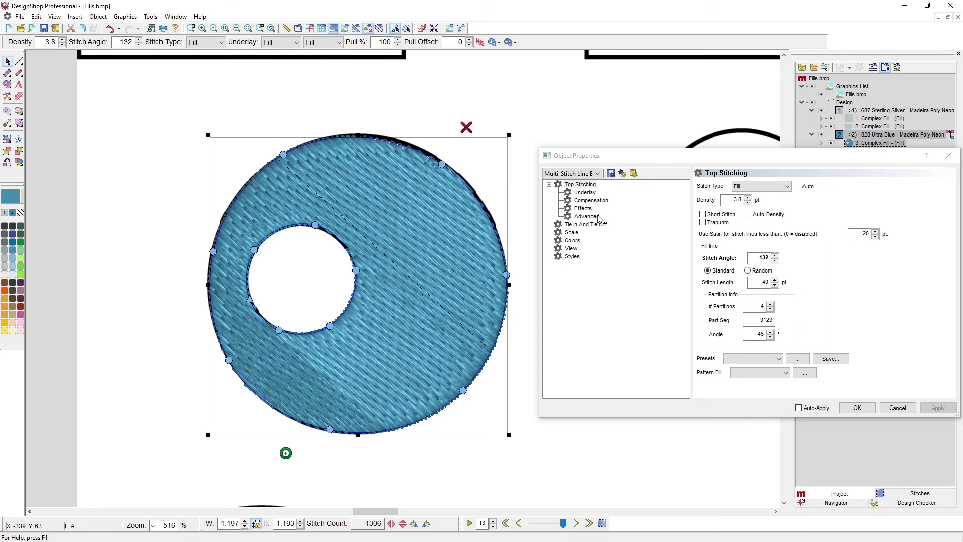
pyautogui.click(587, 217)
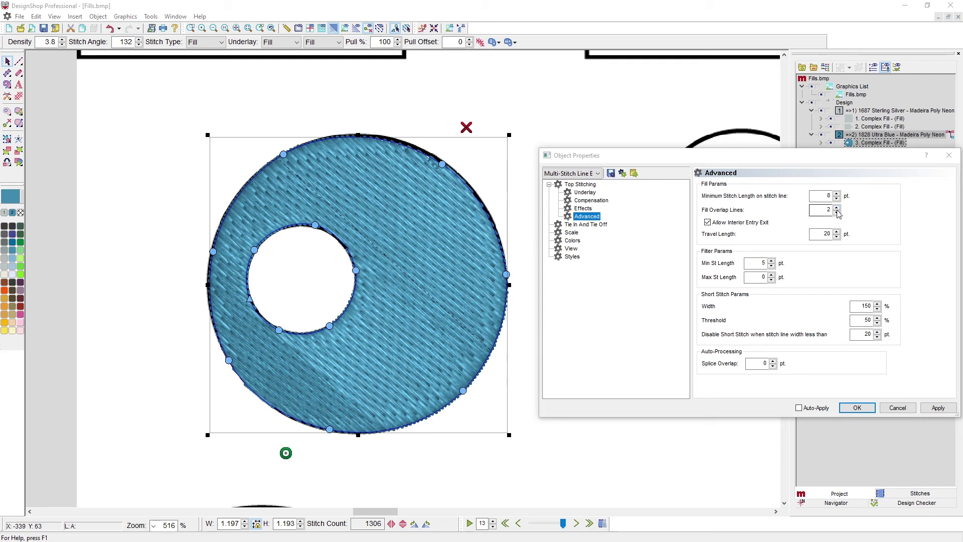
pyautogui.click(443, 367)
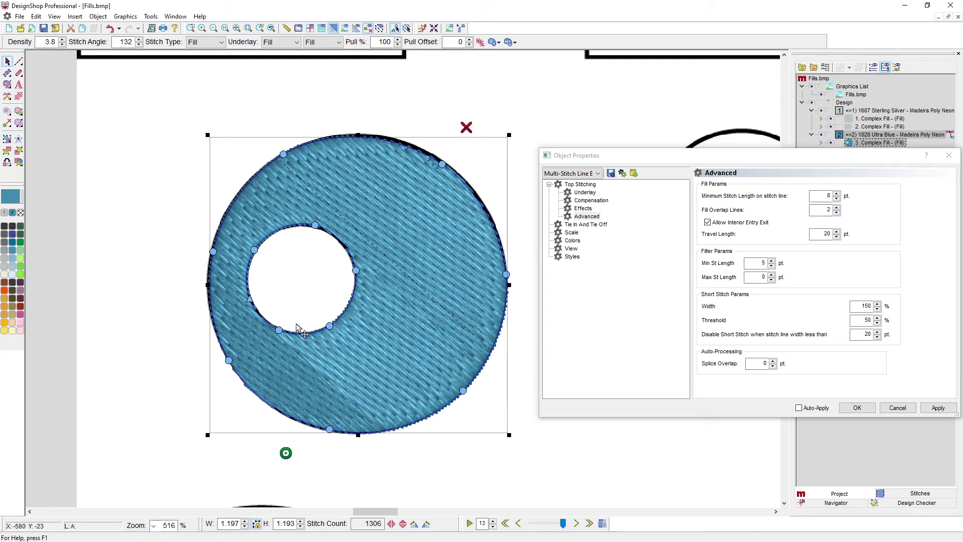